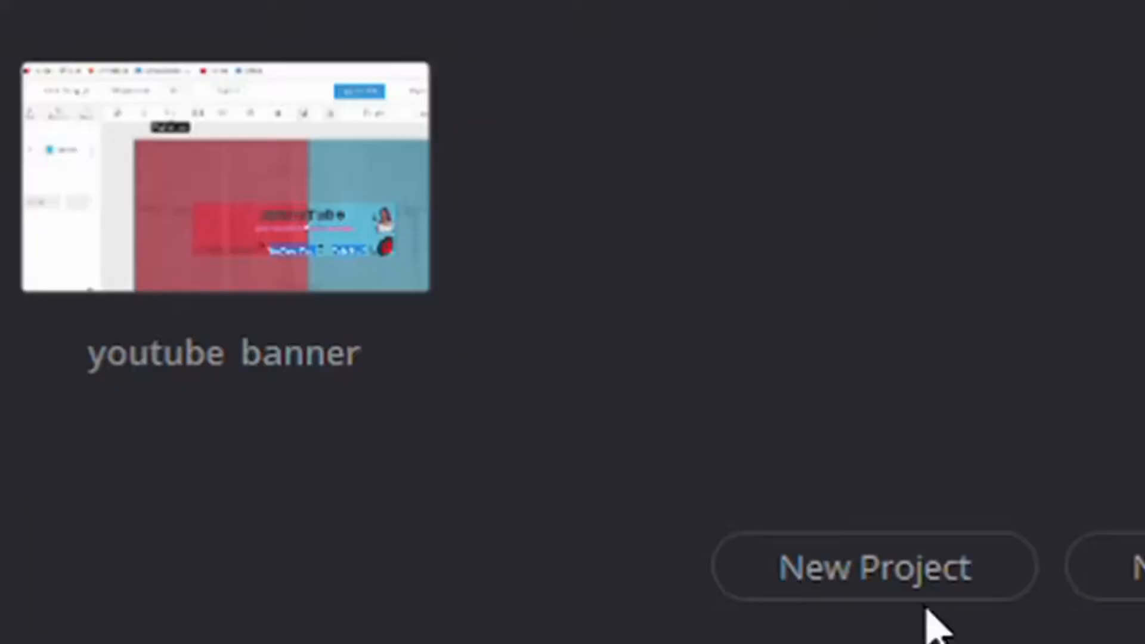
- Create a new project, look through its Cut and Edit pages, and return to the Media page
{"action": "left_click", "coordinate": [786, 623]}
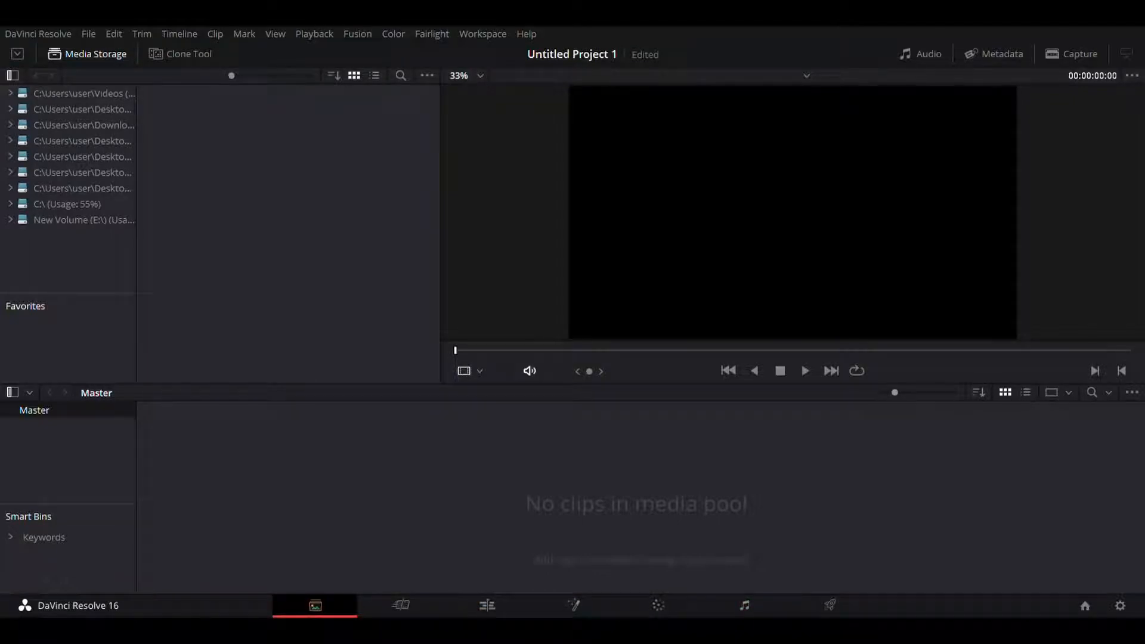
{"action": "left_click", "coordinate": [402, 603]}
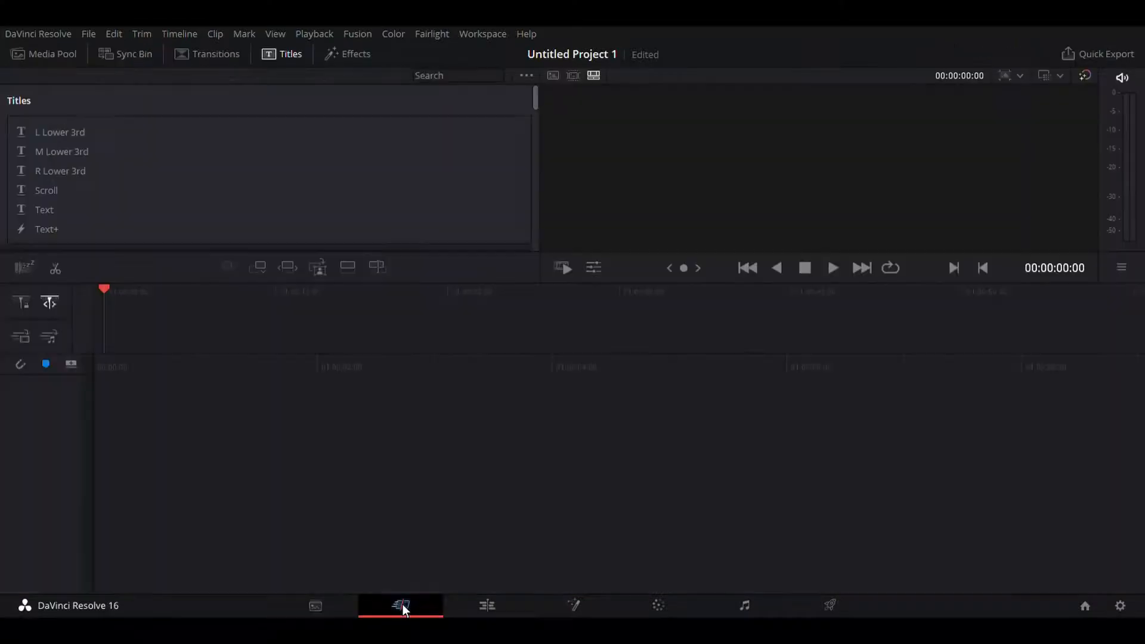
{"action": "left_click", "coordinate": [478, 601]}
{"action": "left_click", "coordinate": [315, 606]}
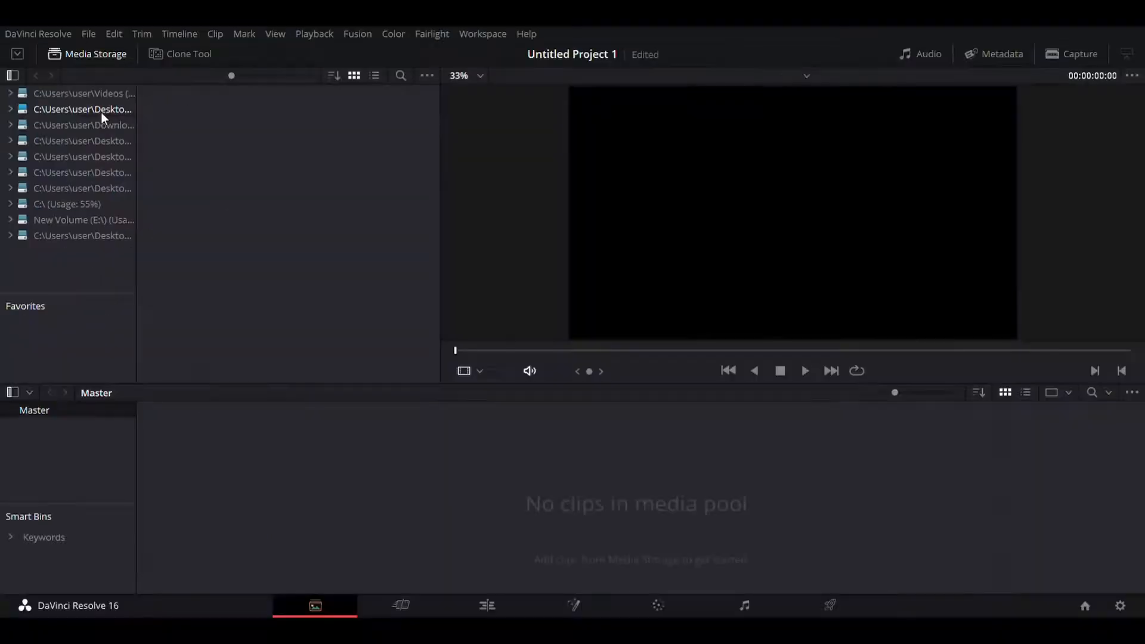
- Add Apollo.mp3 from the YOUTUBE folder and the 20200725_172307 and 20200725_170059 clips from the YOUTUBE BANNER folder to the media pool
{"action": "left_click", "coordinate": [101, 113]}
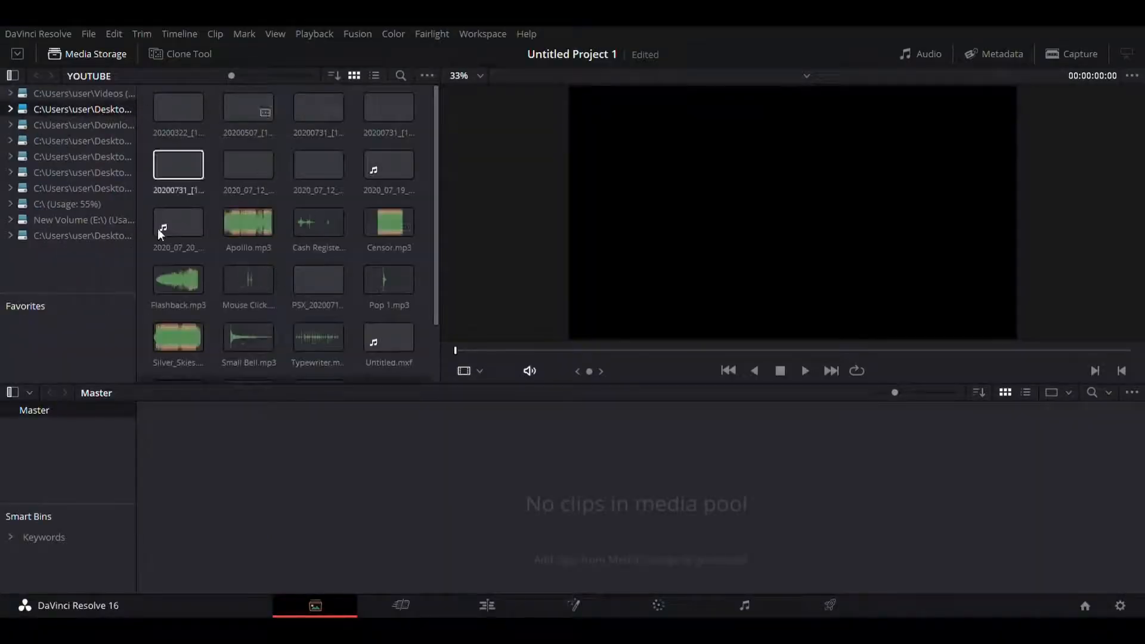
{"action": "scroll", "coordinate": [157, 228], "scroll_direction": "down", "scroll_amount": 2}
{"action": "left_click", "coordinate": [246, 143]}
{"action": "left_click_drag", "start_coordinate": [249, 159], "coordinate": [359, 514]}
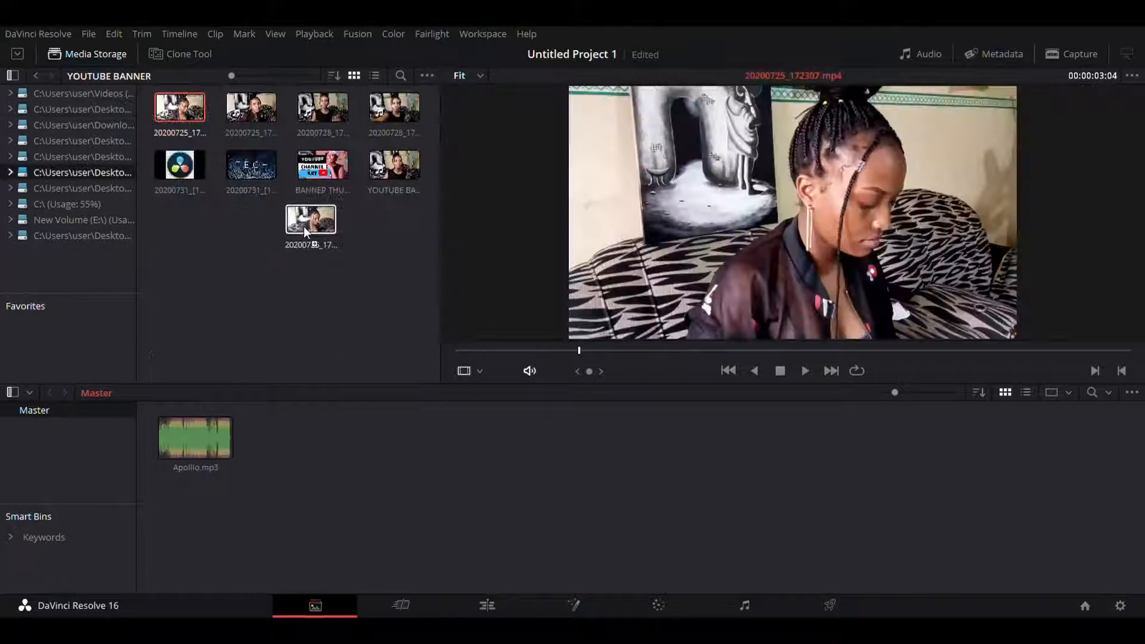
{"action": "left_click_drag", "start_coordinate": [304, 228], "coordinate": [285, 453]}
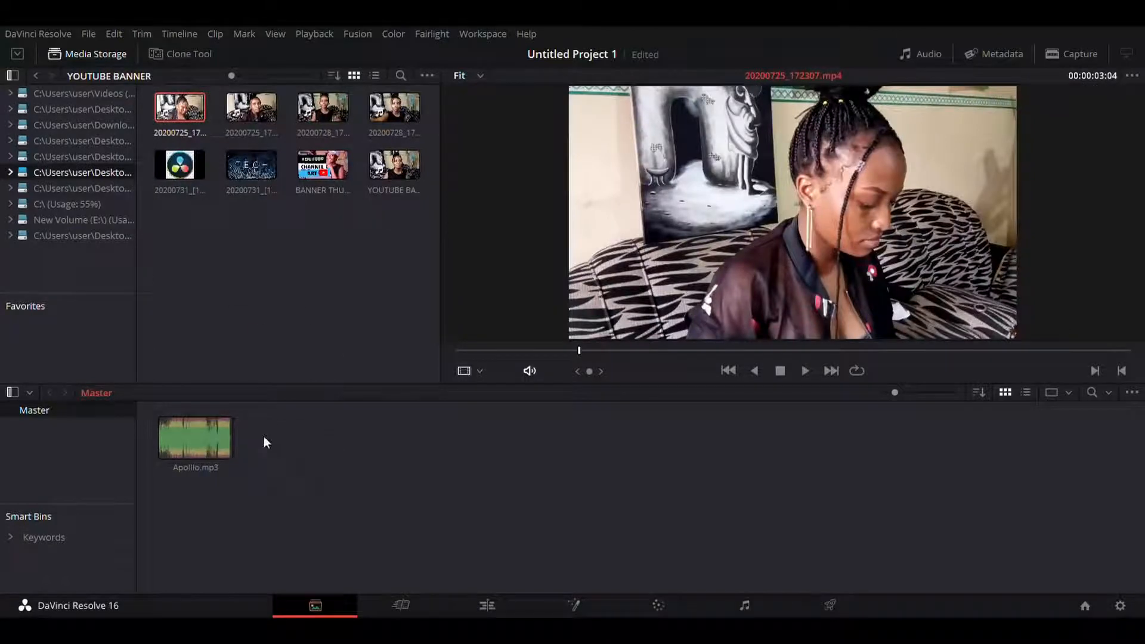
{"action": "left_click_drag", "start_coordinate": [256, 117], "coordinate": [454, 521]}
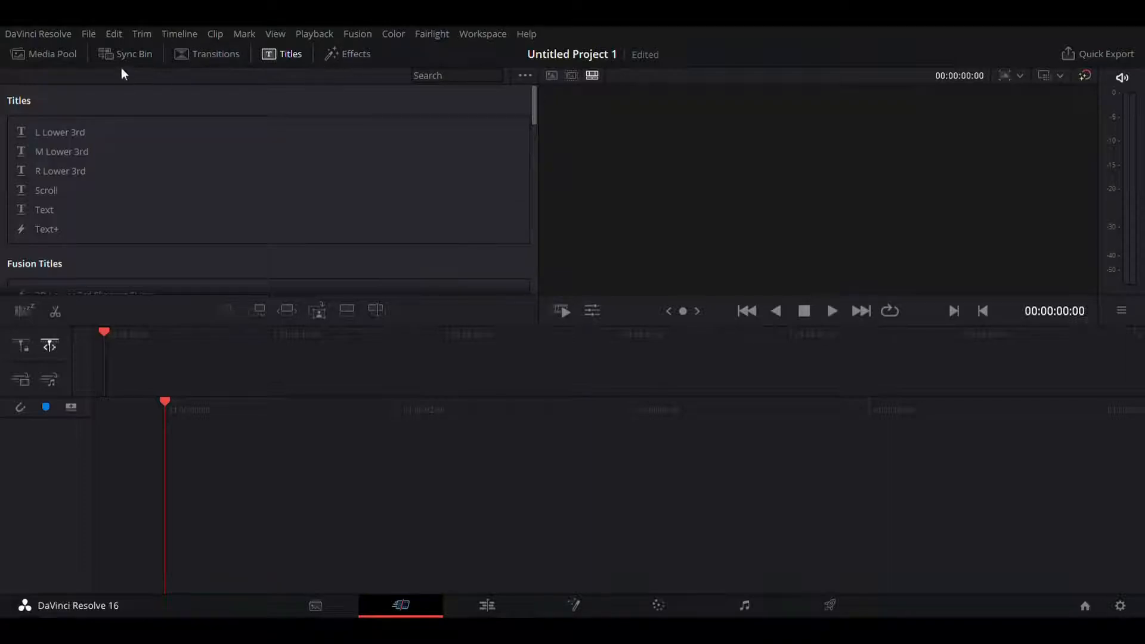
- Compare the media and transition libraries available on the Cut page and the Edit page
{"action": "left_click", "coordinate": [141, 56]}
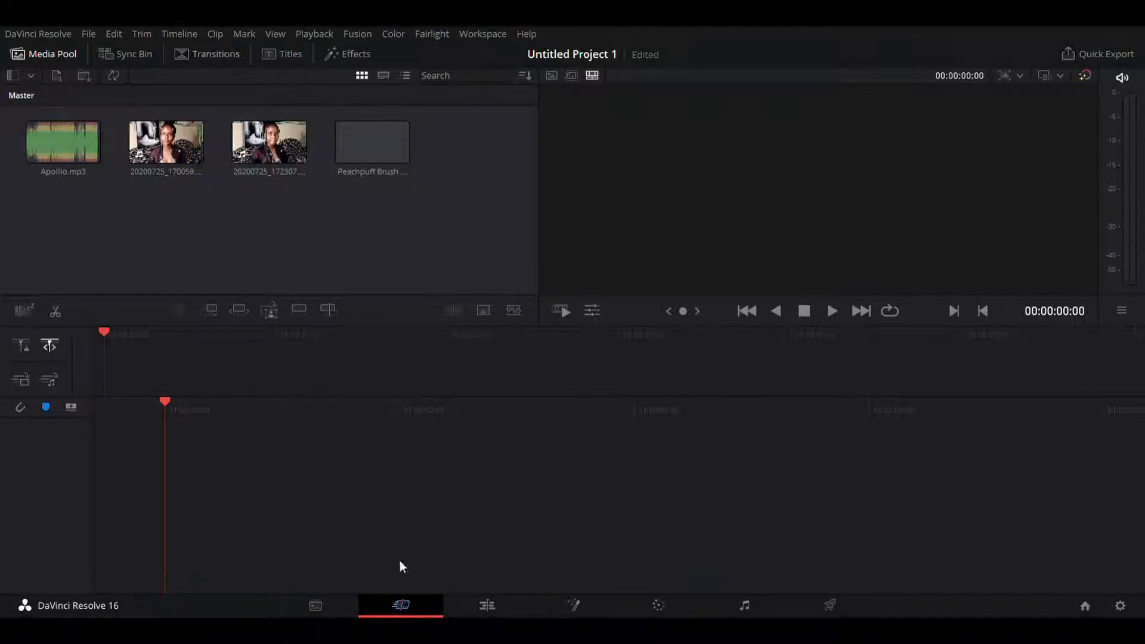
{"action": "left_click", "coordinate": [487, 605]}
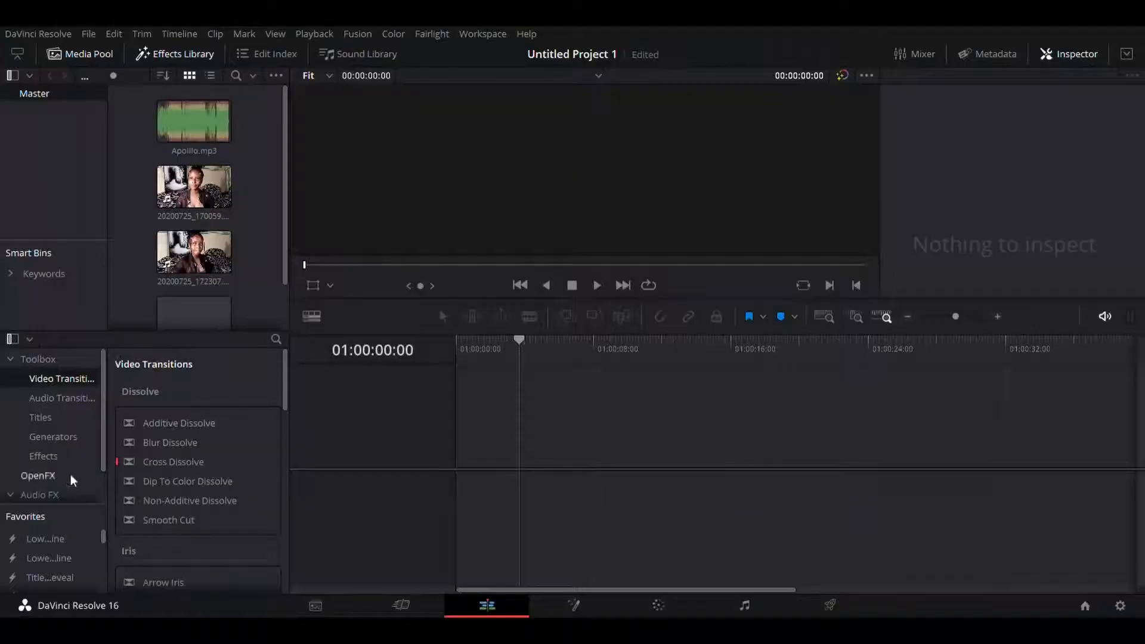
{"action": "left_click", "coordinate": [227, 462]}
{"action": "left_click", "coordinate": [406, 604]}
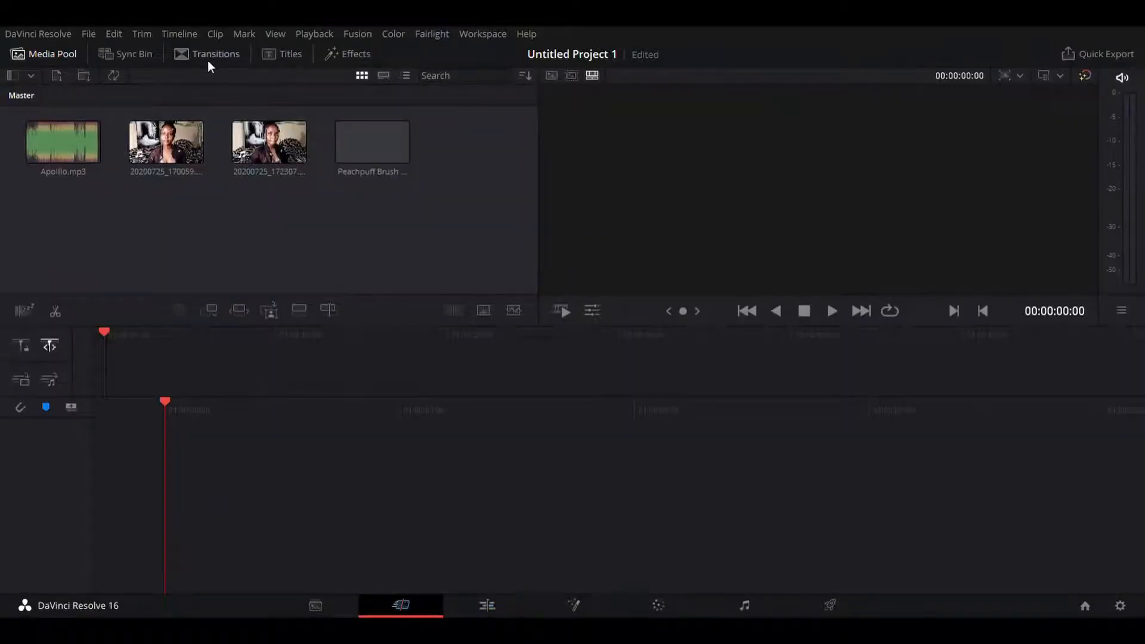
- On the Edit page, place the 20200725_170059.mp4 clip at the start of a new timeline
{"action": "left_click", "coordinate": [489, 605]}
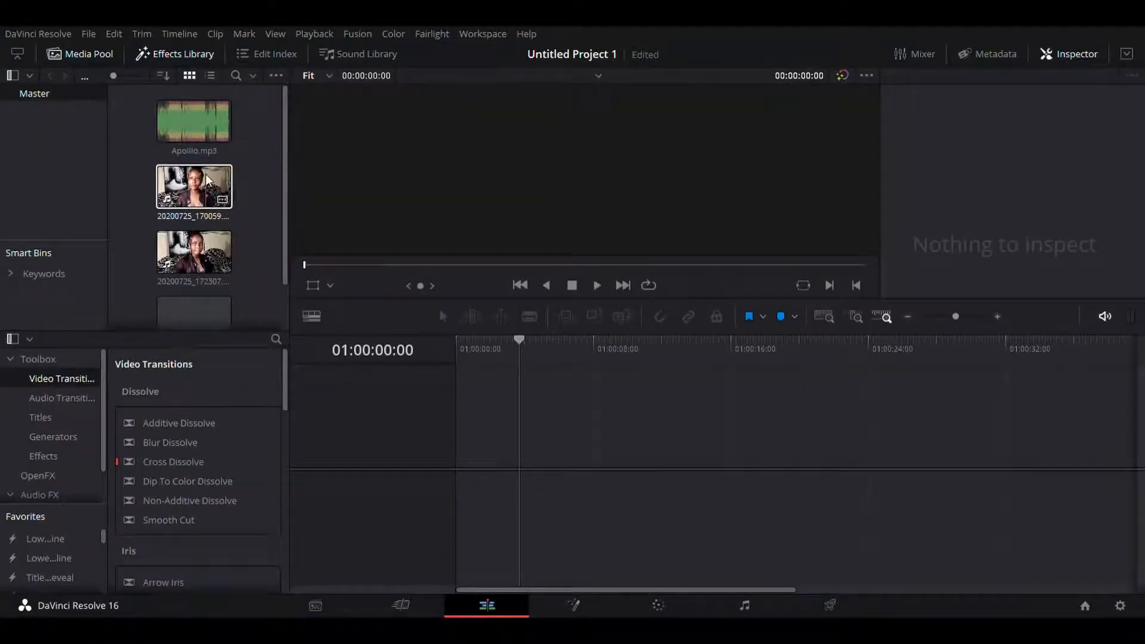
{"action": "left_click", "coordinate": [221, 197]}
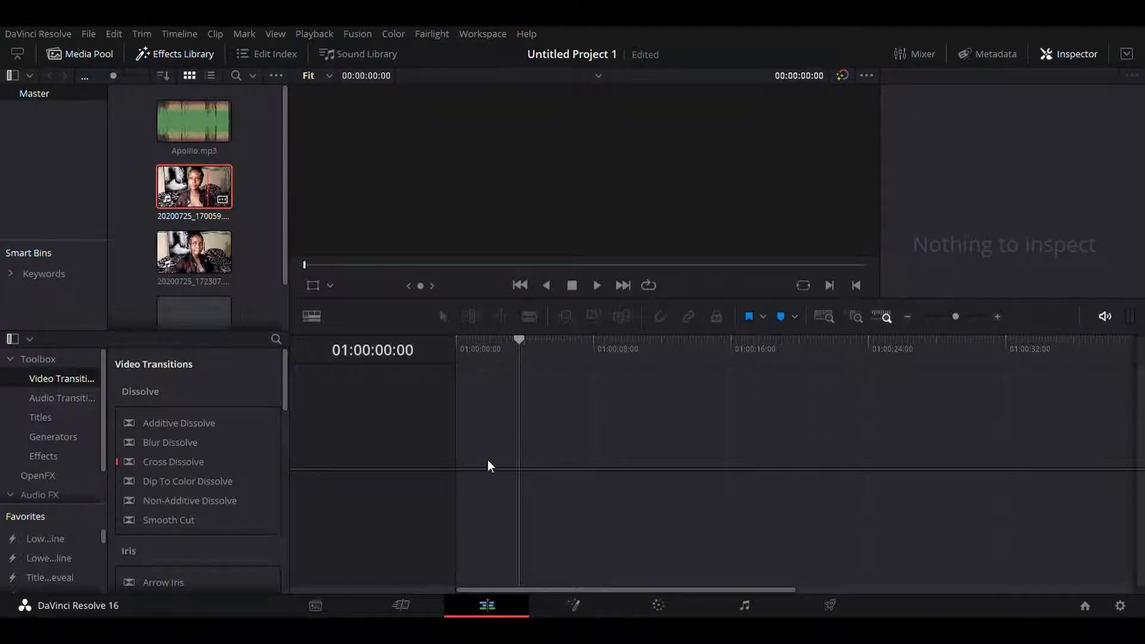
{"action": "left_click_drag", "start_coordinate": [488, 459], "coordinate": [483, 490]}
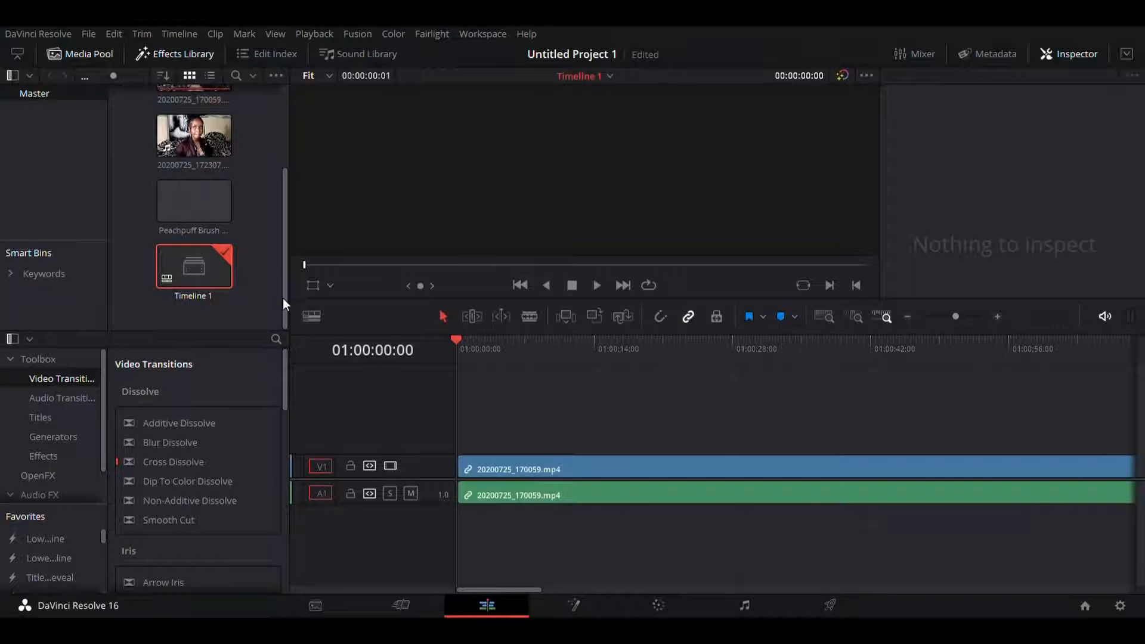
{"action": "left_click_drag", "start_coordinate": [283, 299], "coordinate": [280, 223]}
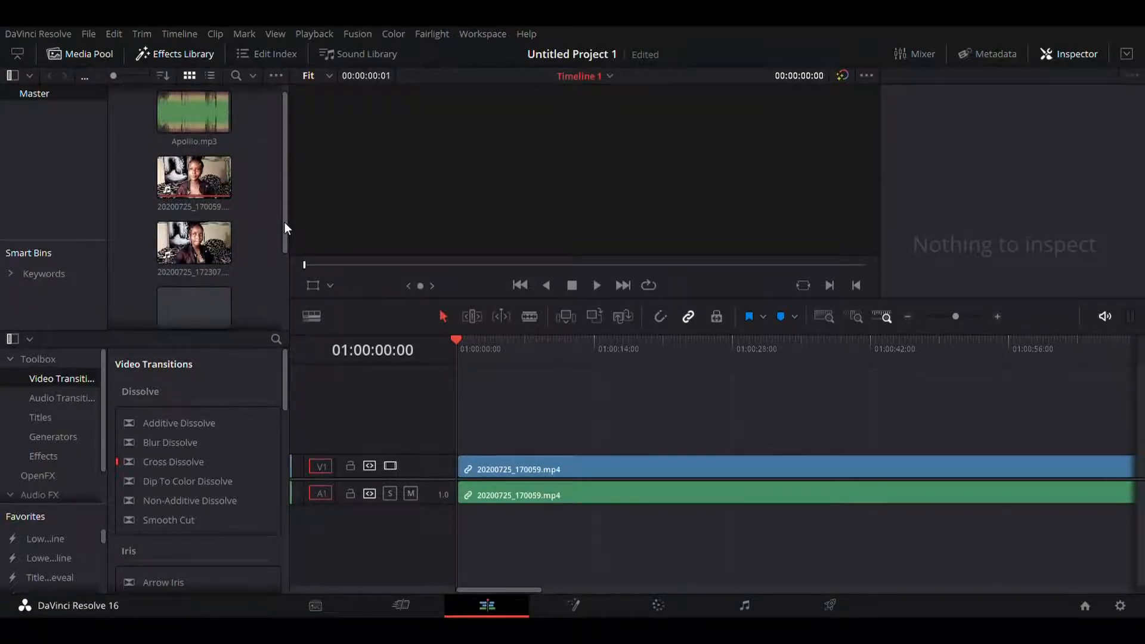
{"action": "left_click", "coordinate": [193, 195]}
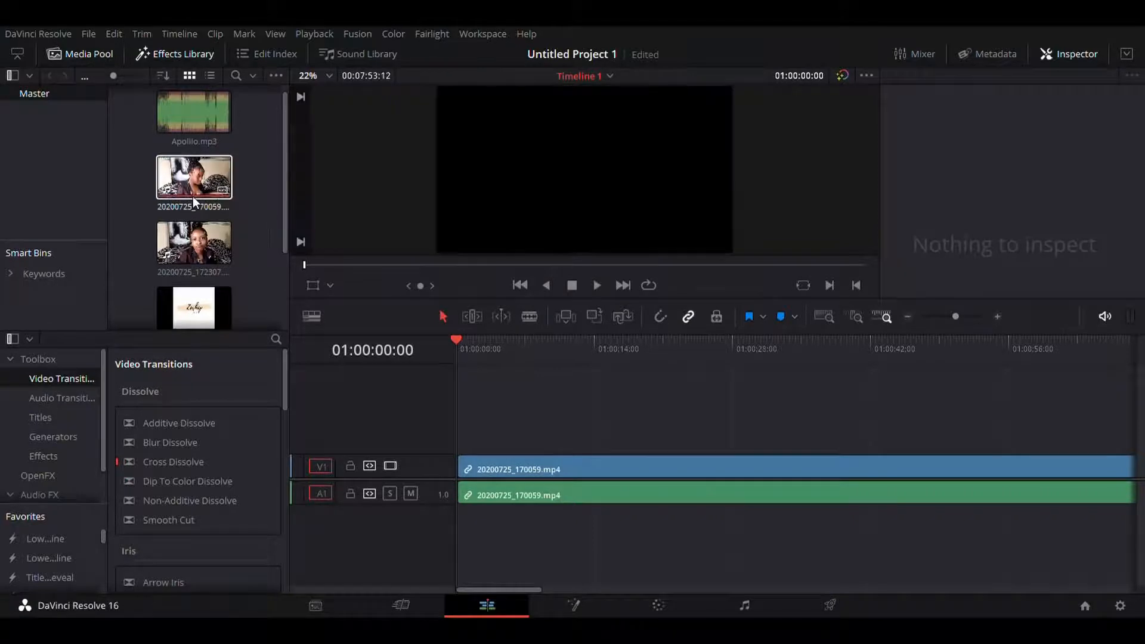
- On the Cut page, try out Fusion titles above the clip, including Lower 3rd Simple Underline
{"action": "left_click", "coordinate": [405, 602]}
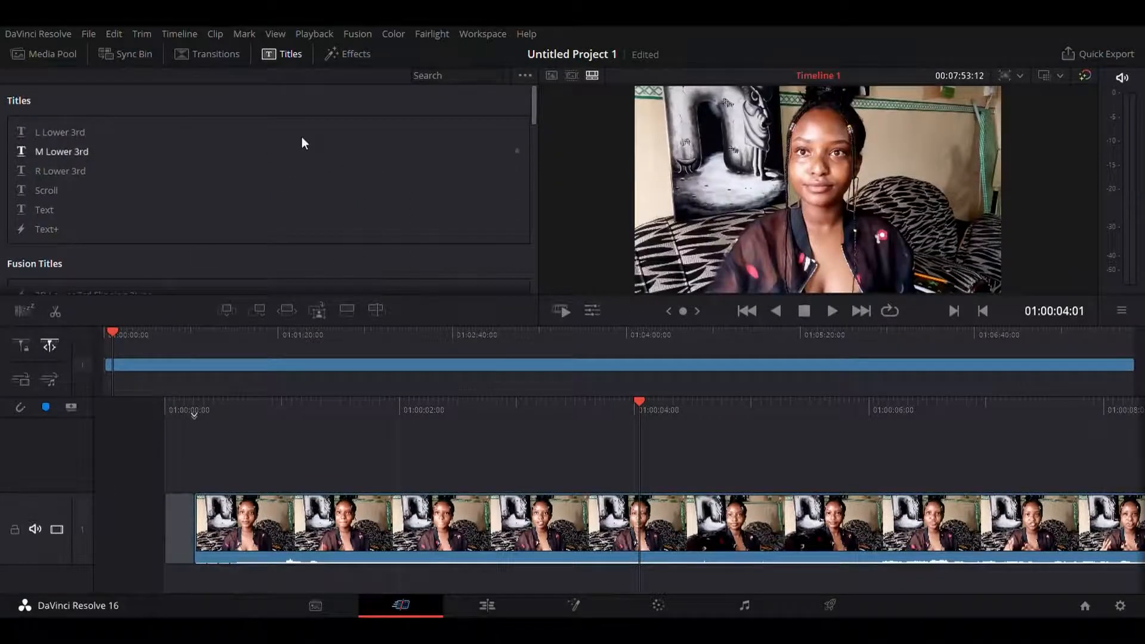
{"action": "left_click_drag", "start_coordinate": [535, 114], "coordinate": [539, 240]}
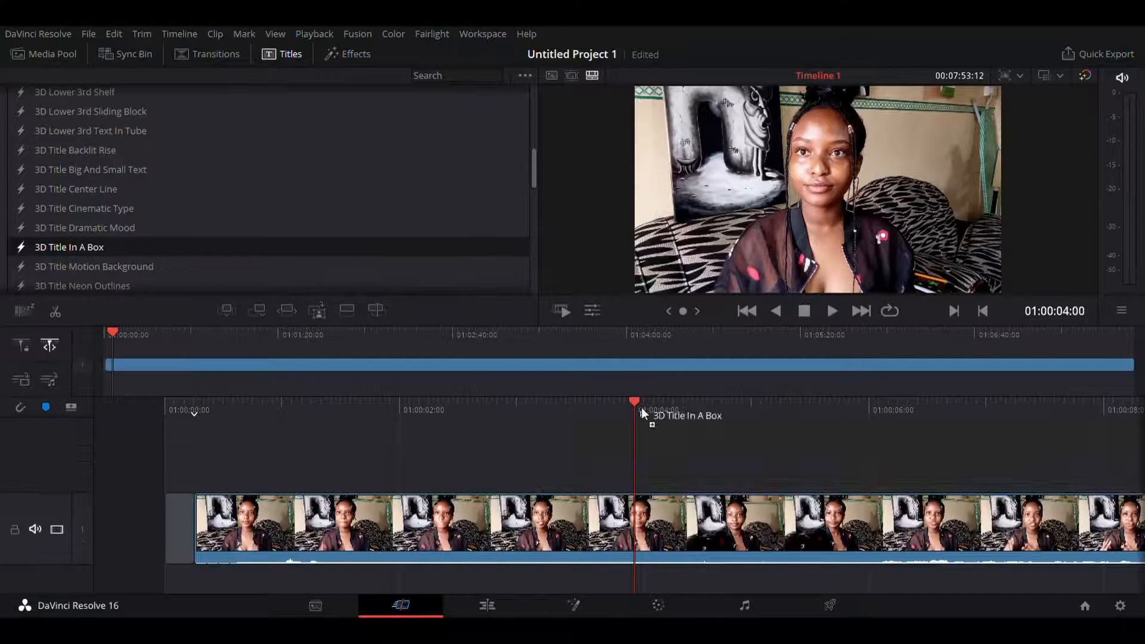
{"action": "left_click_drag", "start_coordinate": [642, 407], "coordinate": [650, 486]}
{"action": "left_click", "coordinate": [758, 421]}
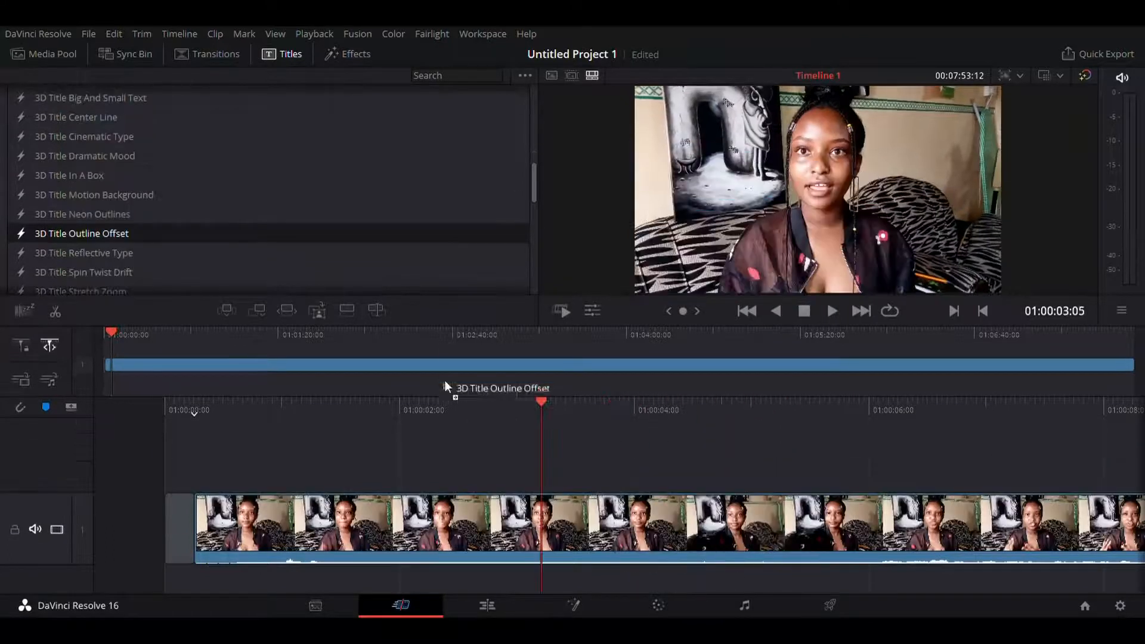
{"action": "left_click_drag", "start_coordinate": [445, 381], "coordinate": [483, 424]}
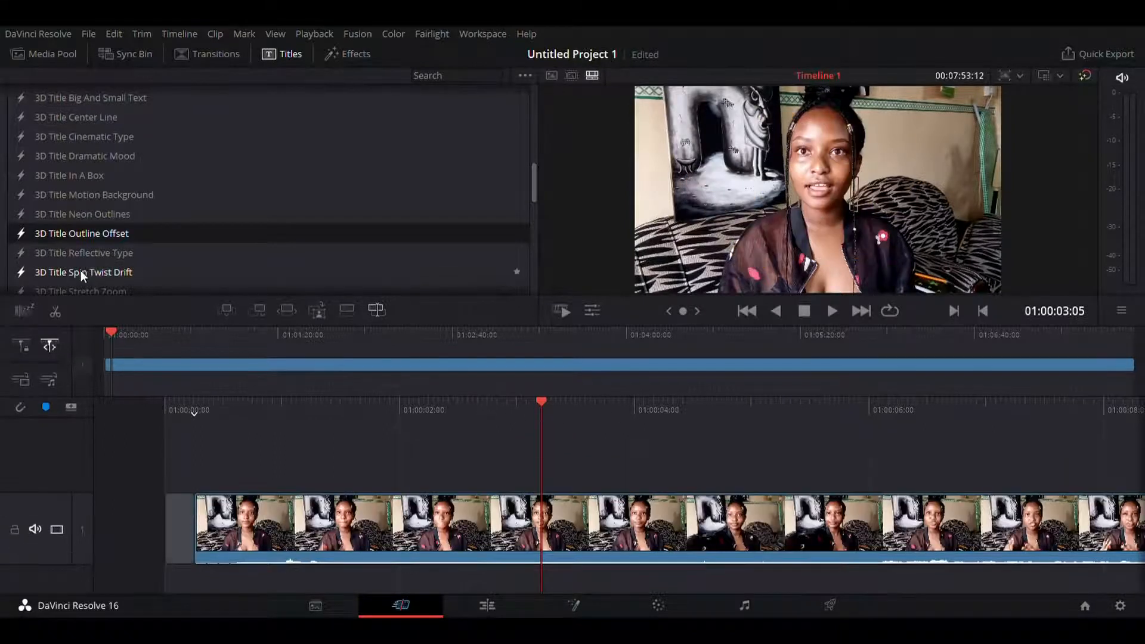
{"action": "left_click_drag", "start_coordinate": [82, 271], "coordinate": [474, 426]}
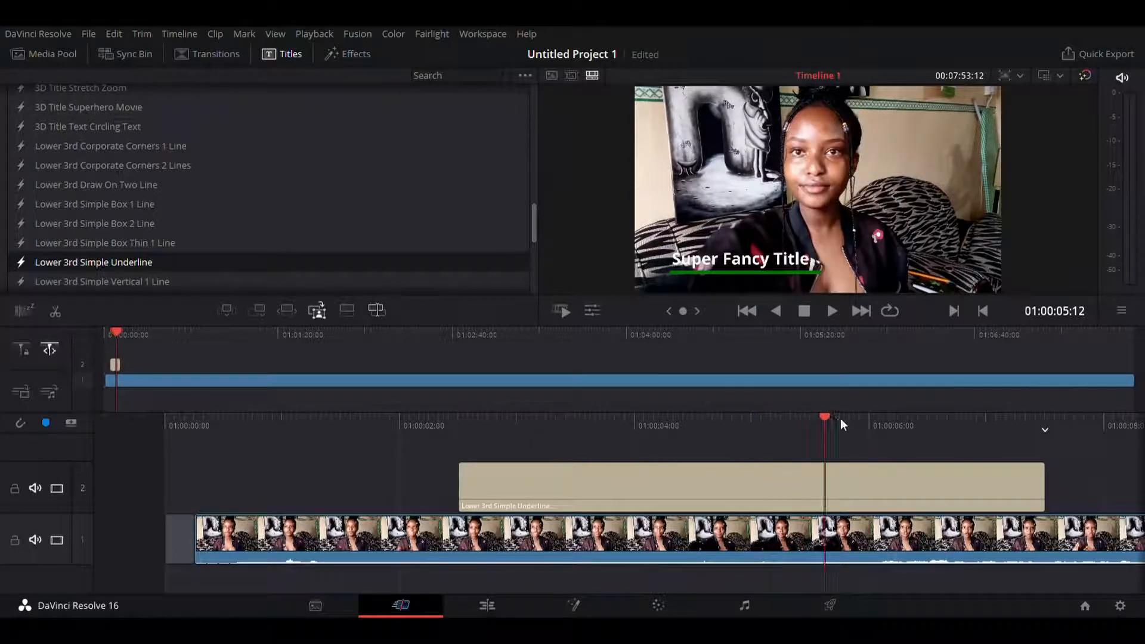
{"action": "left_click_drag", "start_coordinate": [840, 418], "coordinate": [886, 410]}
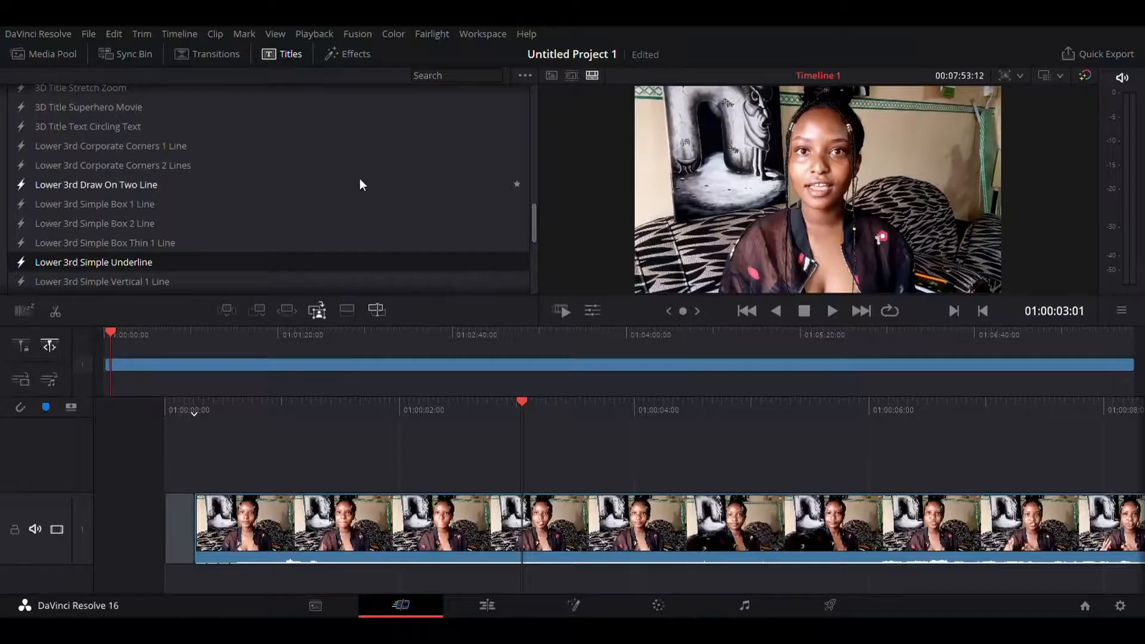
- Try the Box Blur effect on the timeline clip and browse the available video transitions
{"action": "left_click", "coordinate": [351, 54]}
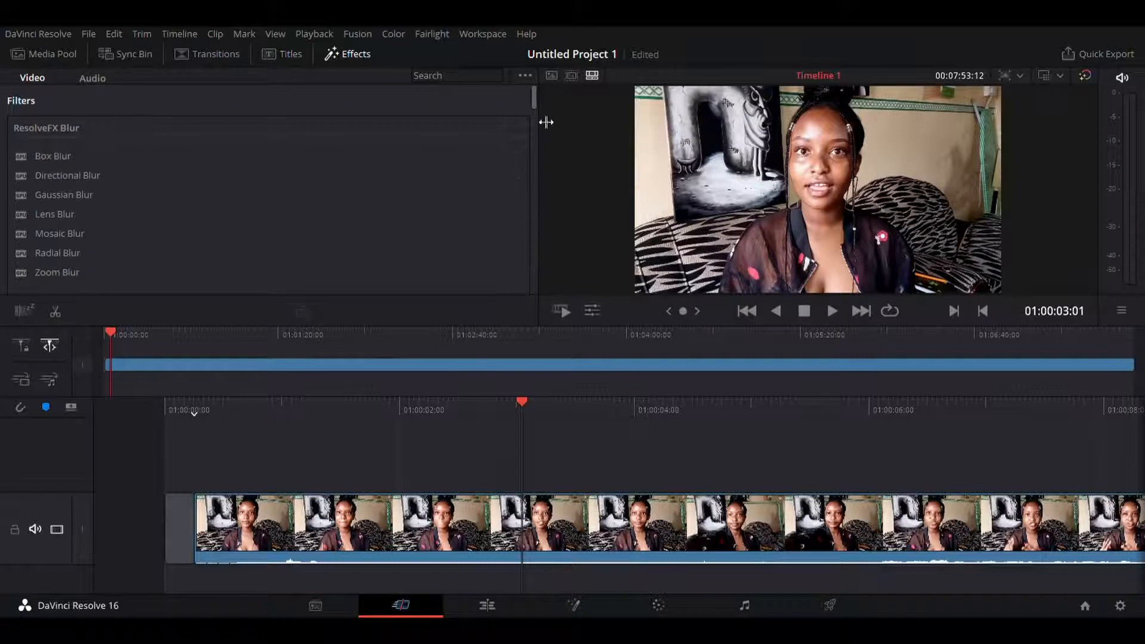
{"action": "mouse_move", "coordinate": [534, 102]}
{"action": "left_mouse_down"}
{"action": "mouse_move", "coordinate": [532, 177]}
{"action": "mouse_move", "coordinate": [533, 96]}
{"action": "left_mouse_up"}
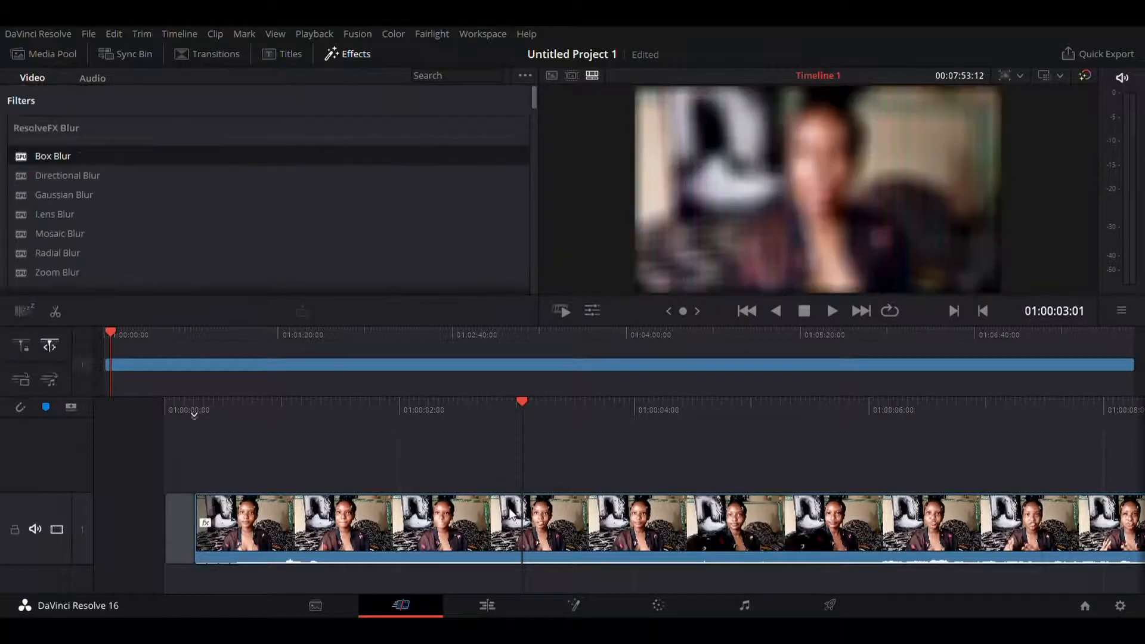
{"action": "left_click", "coordinate": [212, 57]}
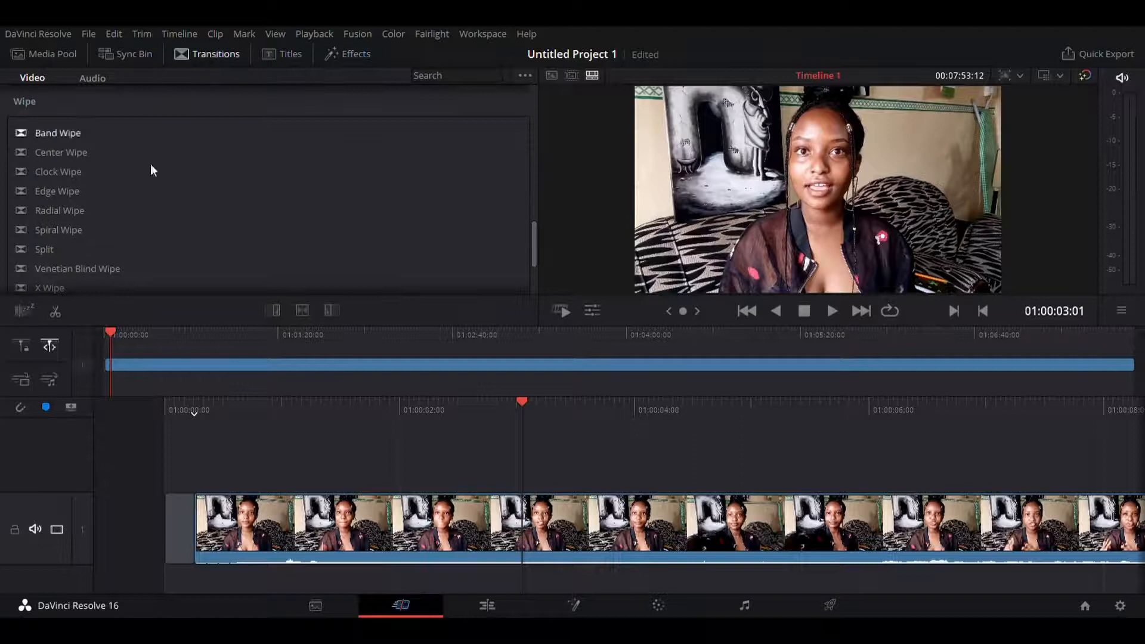
{"action": "left_click_drag", "start_coordinate": [535, 252], "coordinate": [540, 275]}
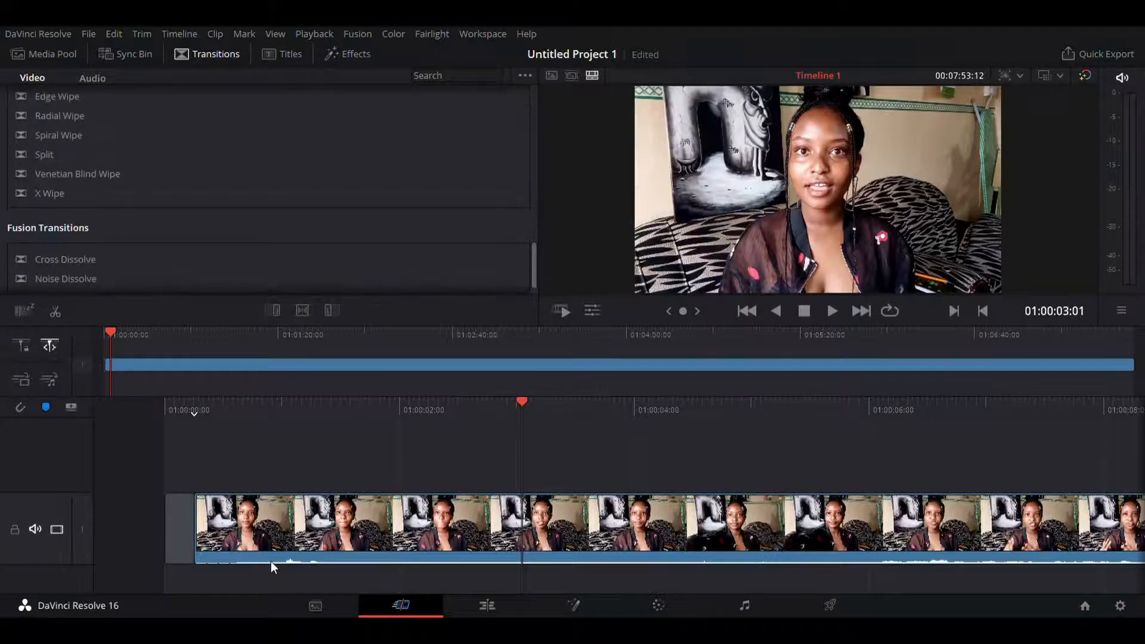
- On the Edit page, scrub through the opening of the clip and return the playhead to the timeline start
{"action": "left_click", "coordinate": [486, 606]}
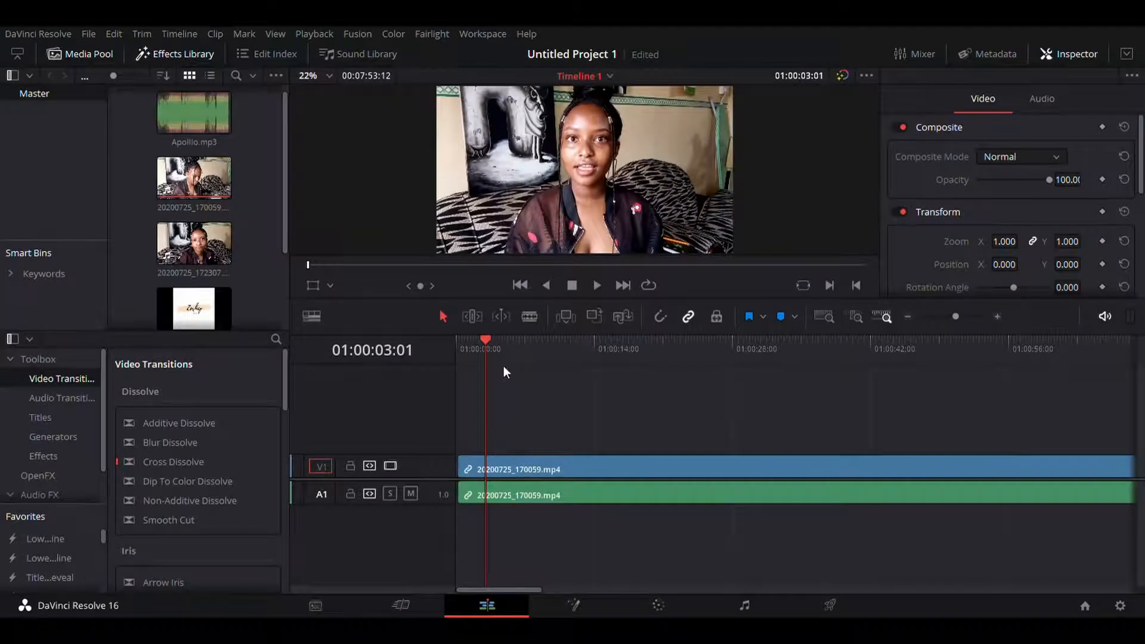
{"action": "left_click_drag", "start_coordinate": [489, 338], "coordinate": [608, 345]}
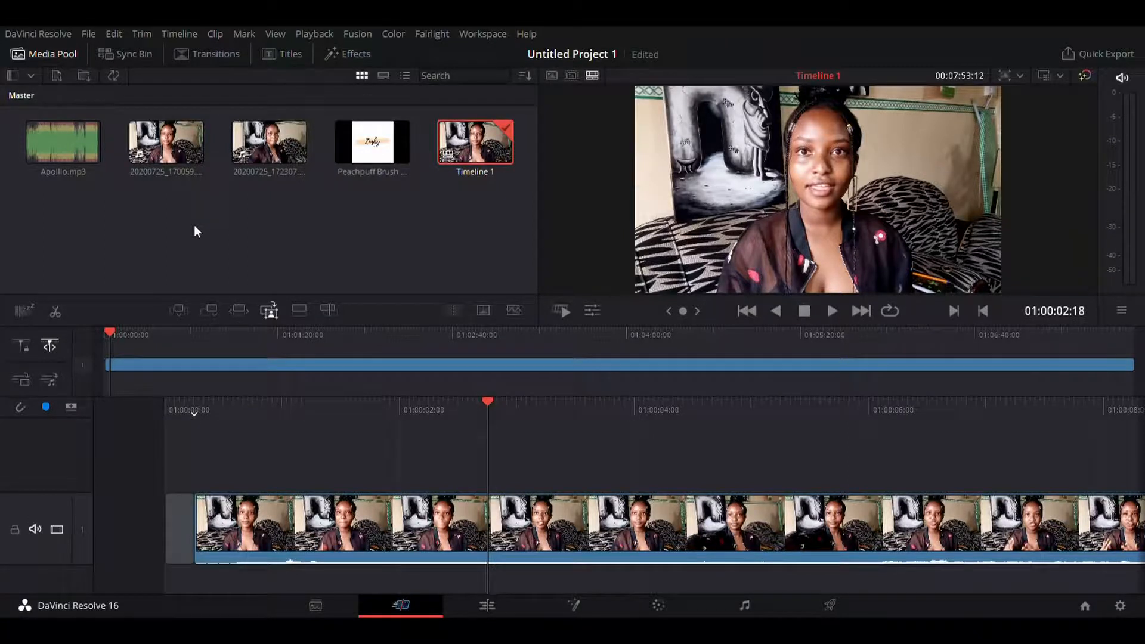
{"action": "left_click", "coordinate": [459, 604]}
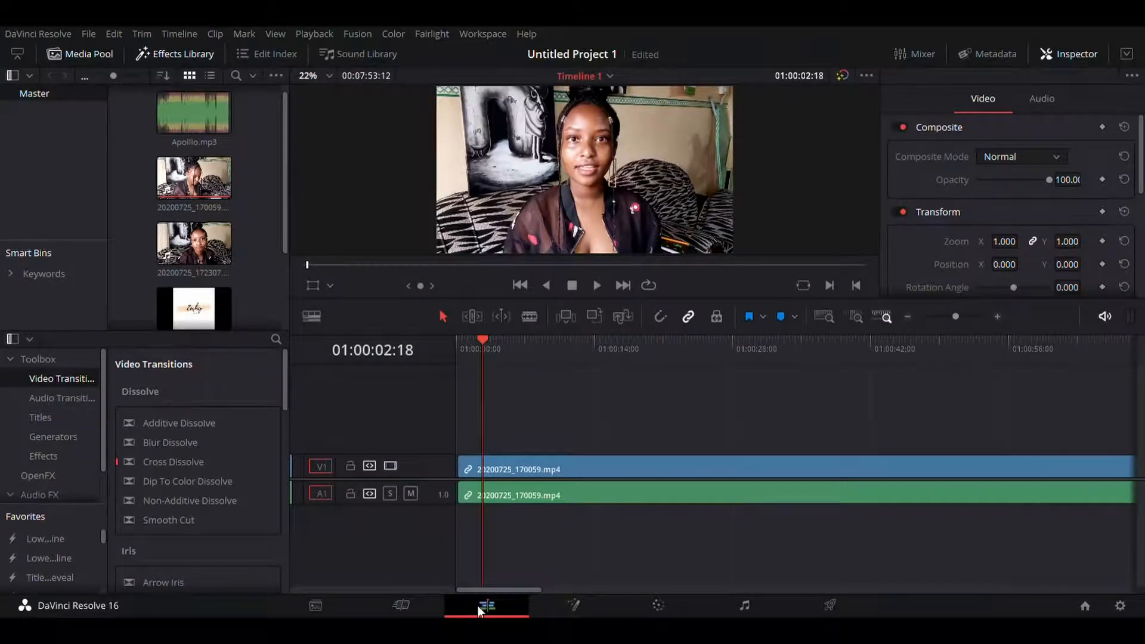
{"action": "left_click", "coordinate": [508, 353]}
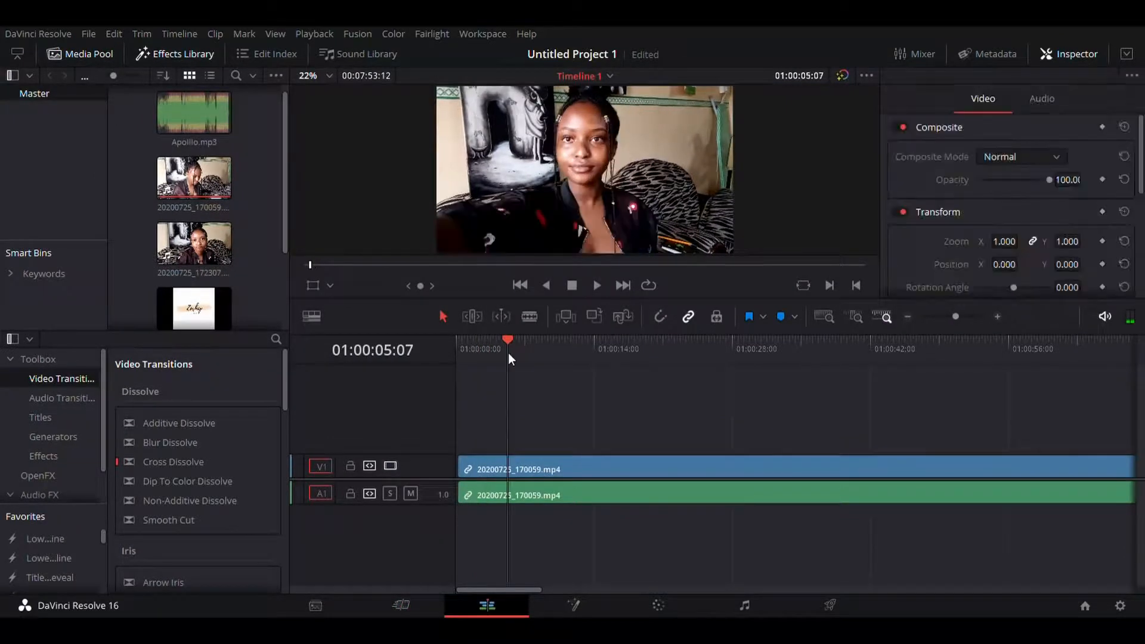
{"action": "left_click_drag", "start_coordinate": [508, 337], "coordinate": [449, 341]}
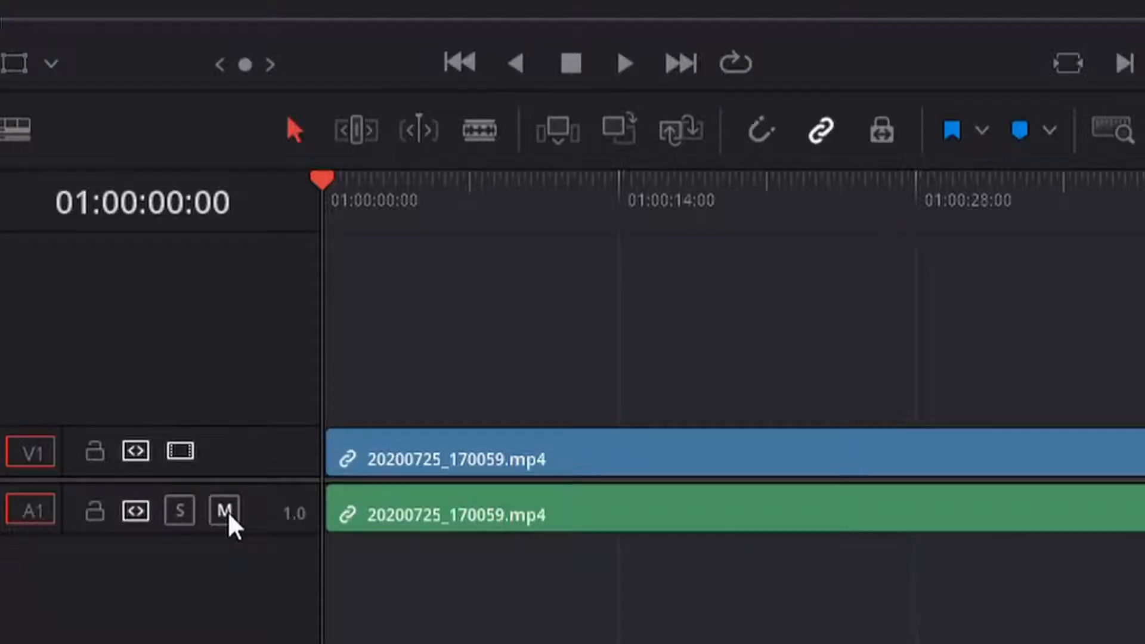
- Mute audio track A1 and move the playhead to about 4 seconds into the clip
{"action": "left_click", "coordinate": [411, 494]}
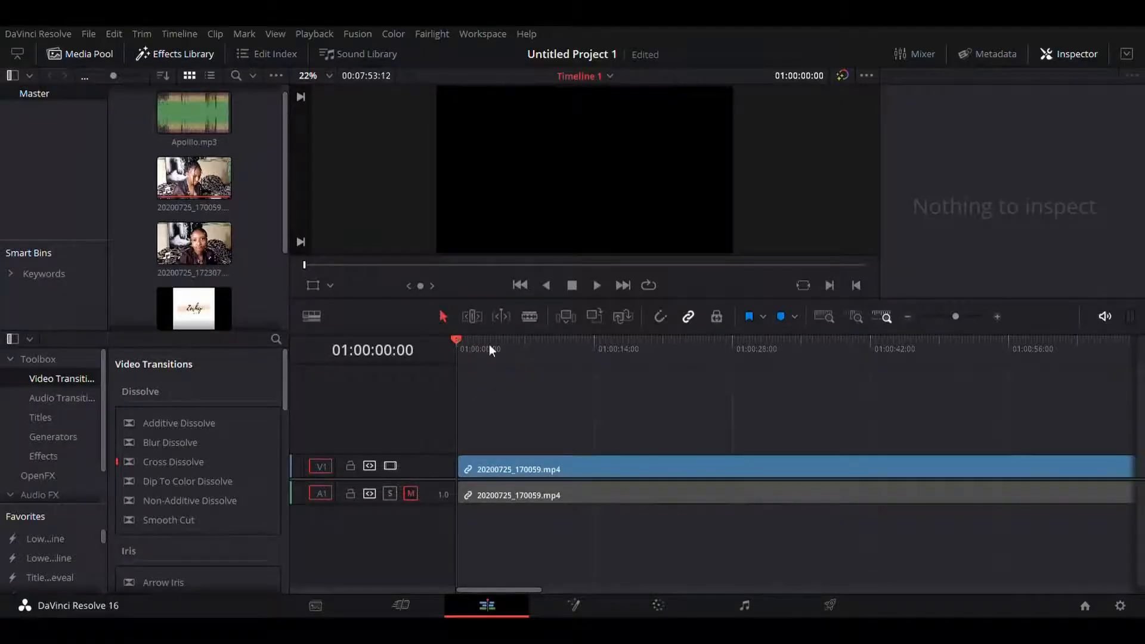
{"action": "mouse_move", "coordinate": [490, 344]}
{"action": "left_mouse_down"}
{"action": "mouse_move", "coordinate": [686, 345]}
{"action": "mouse_move", "coordinate": [499, 345]}
{"action": "left_mouse_up"}
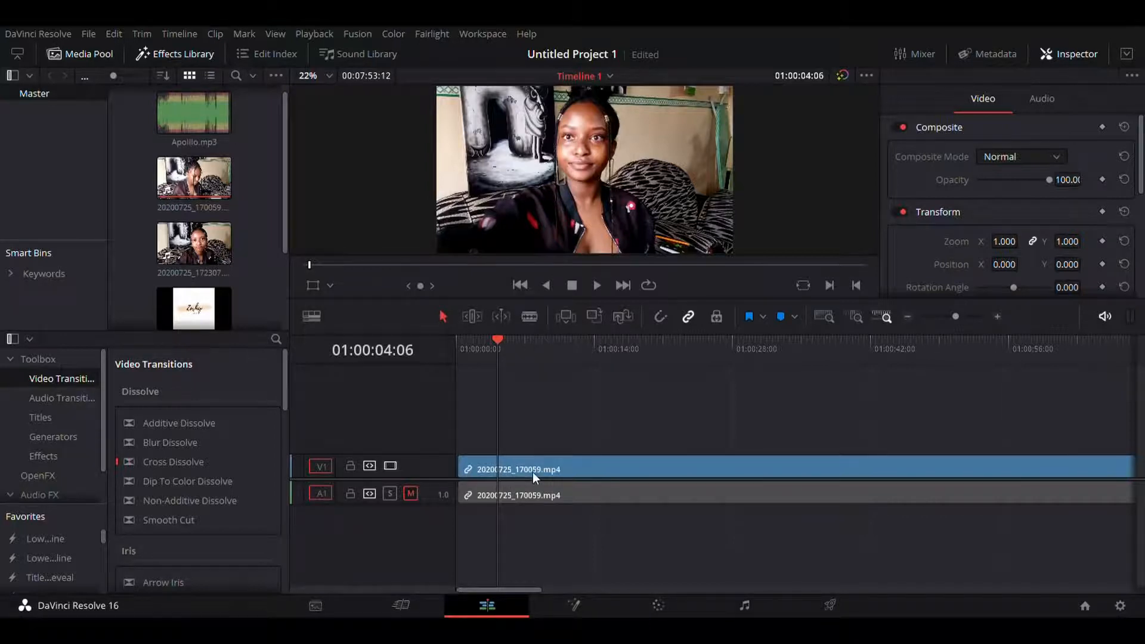
- Split the clip with the Blade tool at about 30 and 25 seconds, and place the playhead between the two cuts
{"action": "key", "text": "b"}
{"action": "left_click", "coordinate": [754, 471]}
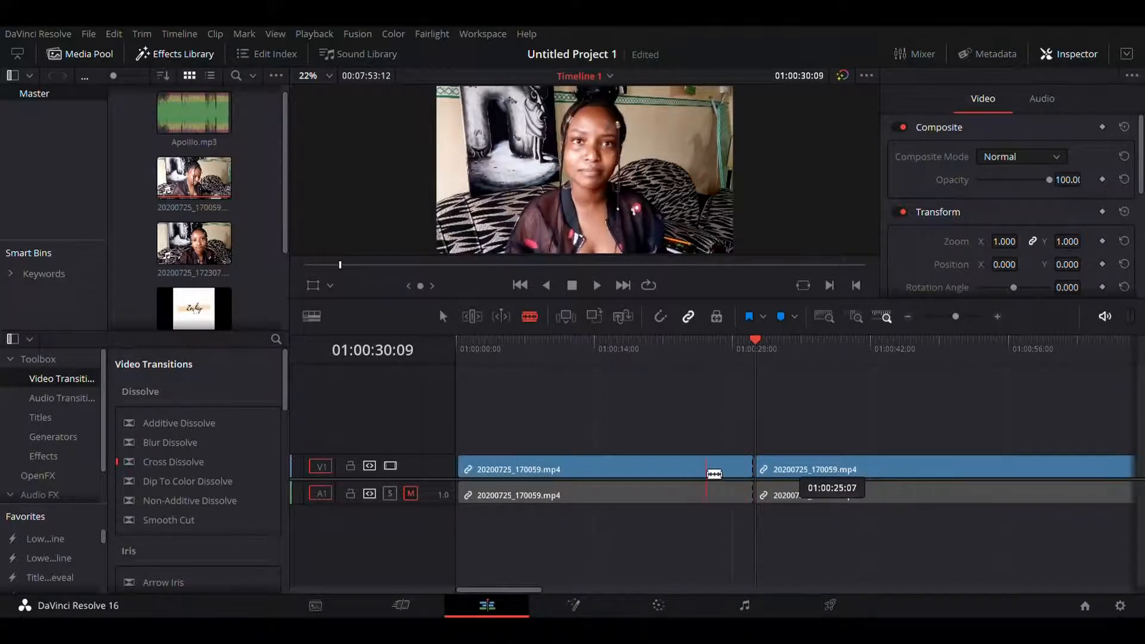
{"action": "left_click", "coordinate": [714, 474]}
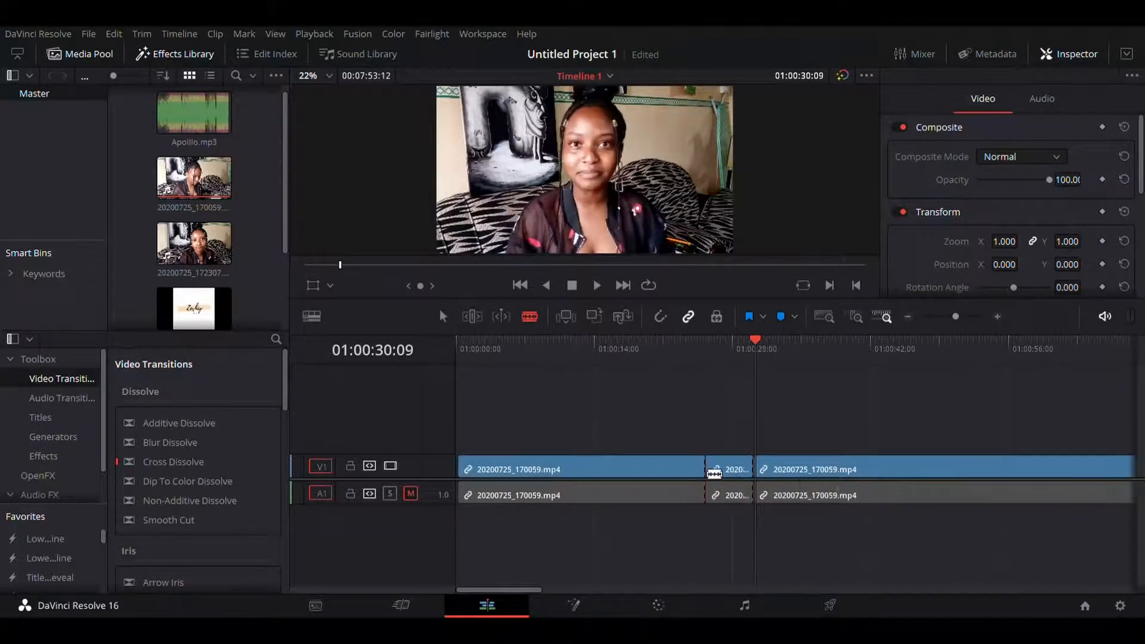
{"action": "left_click", "coordinate": [728, 344]}
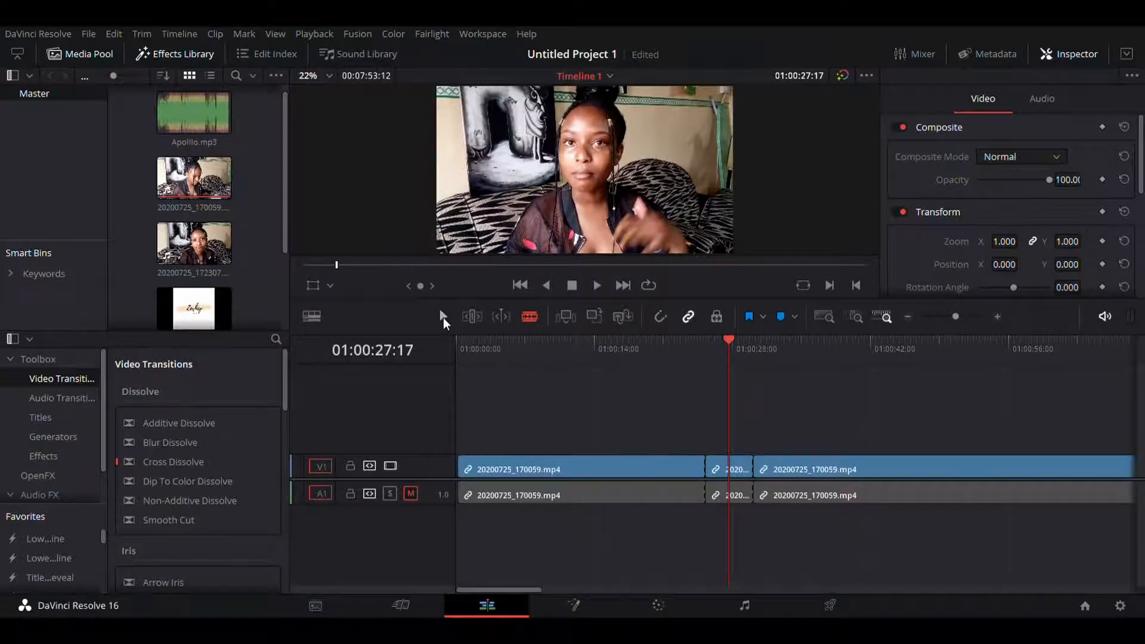
- Delete the long opening segment before the first cut, leaving its space empty
{"action": "left_click", "coordinate": [443, 318]}
{"action": "left_click", "coordinate": [561, 468]}
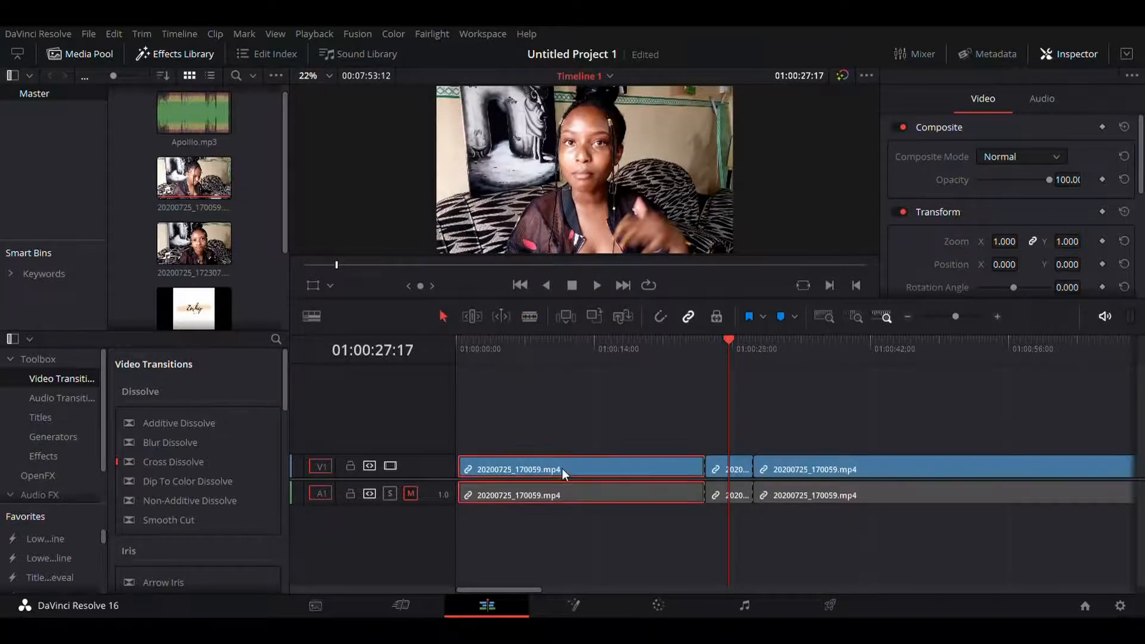
{"action": "key", "text": "BackSpace"}
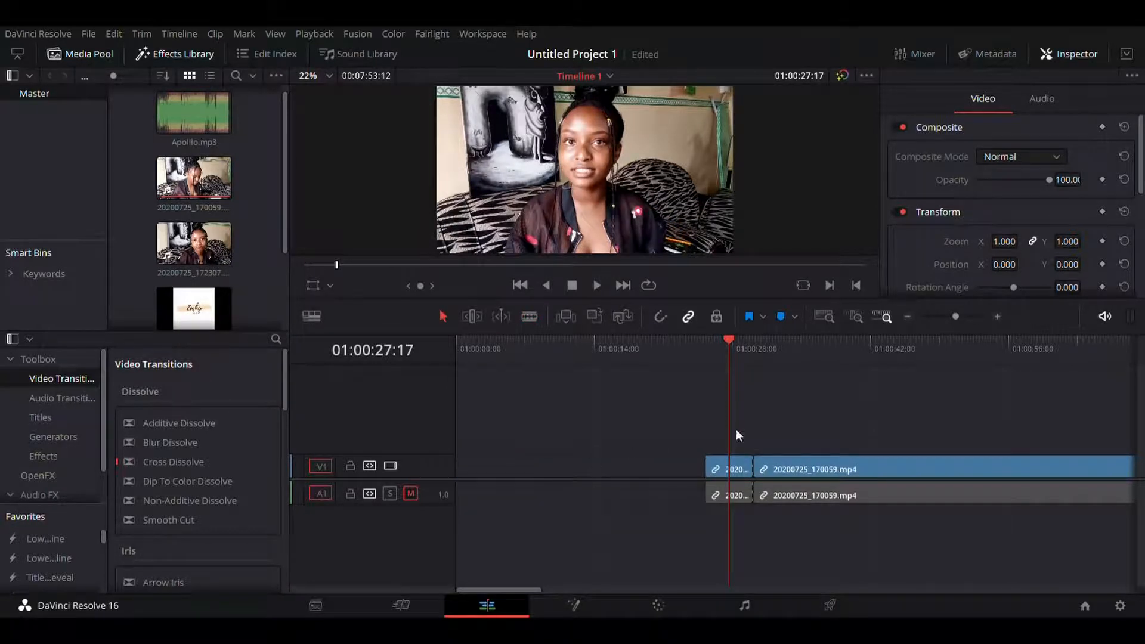
- Move the short middle segment to the timeline start and delete the long segment after the second cut
{"action": "left_click_drag", "start_coordinate": [723, 472], "coordinate": [471, 458]}
{"action": "left_click_drag", "start_coordinate": [729, 339], "coordinate": [431, 350]}
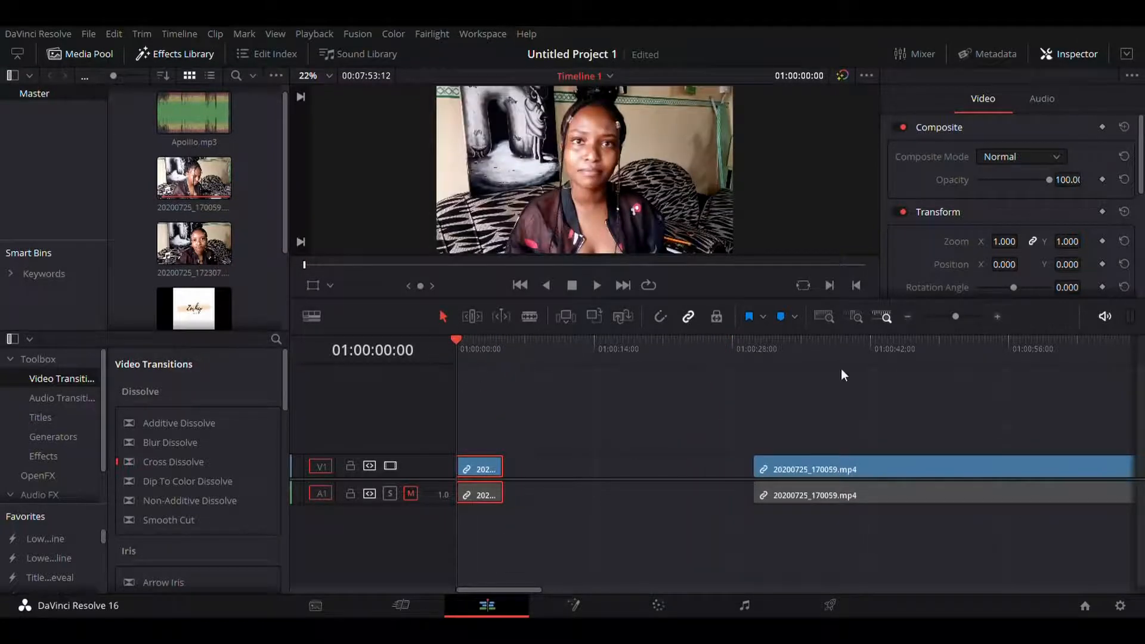
{"action": "left_click", "coordinate": [850, 469]}
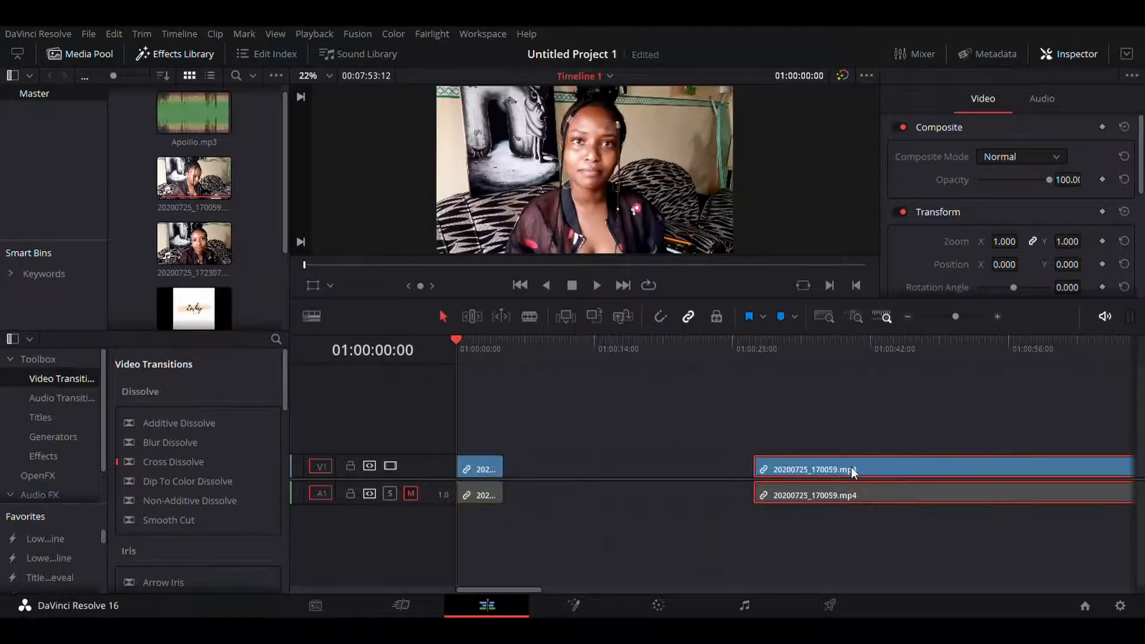
{"action": "key", "text": "Delete"}
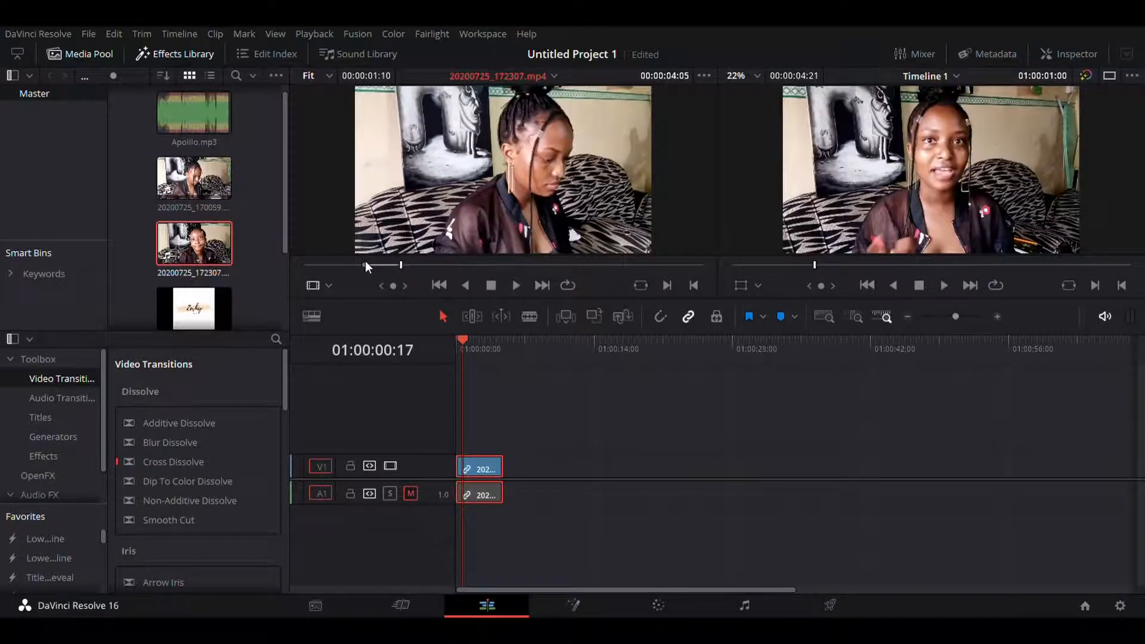
- Mark the first 4 seconds or so of 20200725_172307.mp4 and place that excerpt directly after the first timeline clip
{"action": "left_click_drag", "start_coordinate": [365, 264], "coordinate": [288, 268]}
{"action": "left_click_drag", "start_coordinate": [370, 239], "coordinate": [532, 503]}
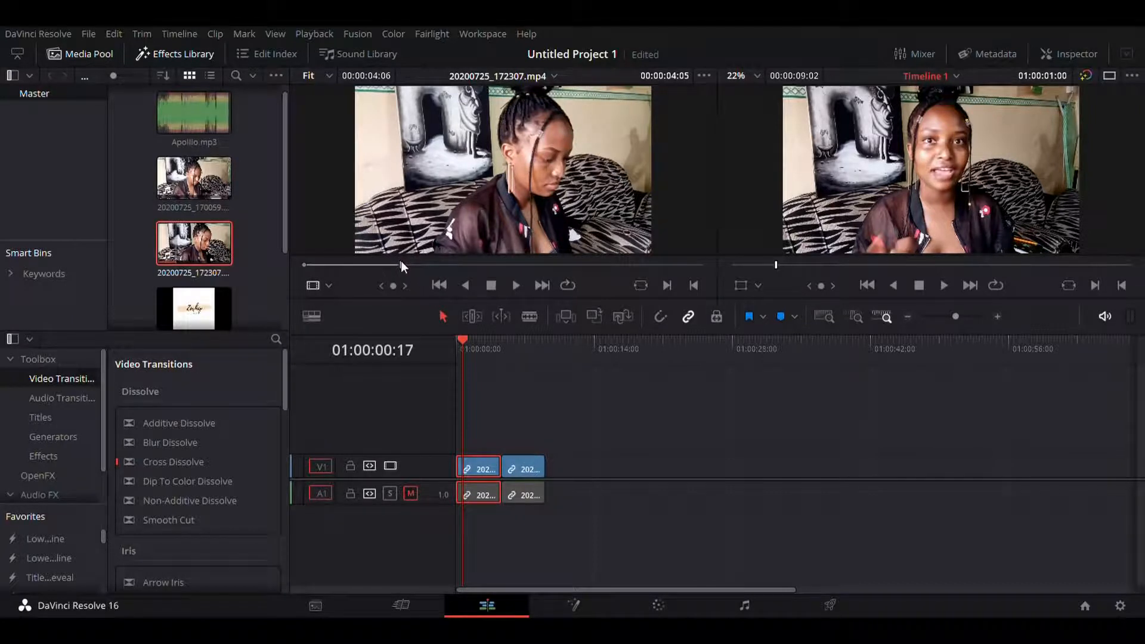
- Look through the rest of 20200725_172307.mp4 in the source viewer and set a new In point at 00:00:10:08
{"action": "left_click", "coordinate": [443, 264]}
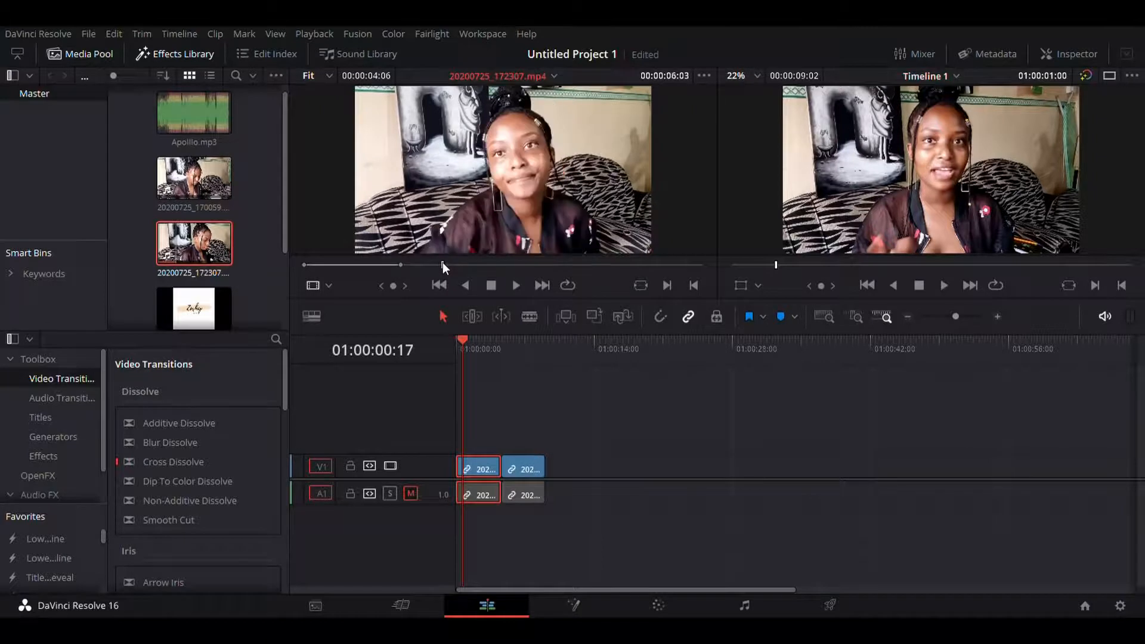
{"action": "left_click", "coordinate": [479, 265]}
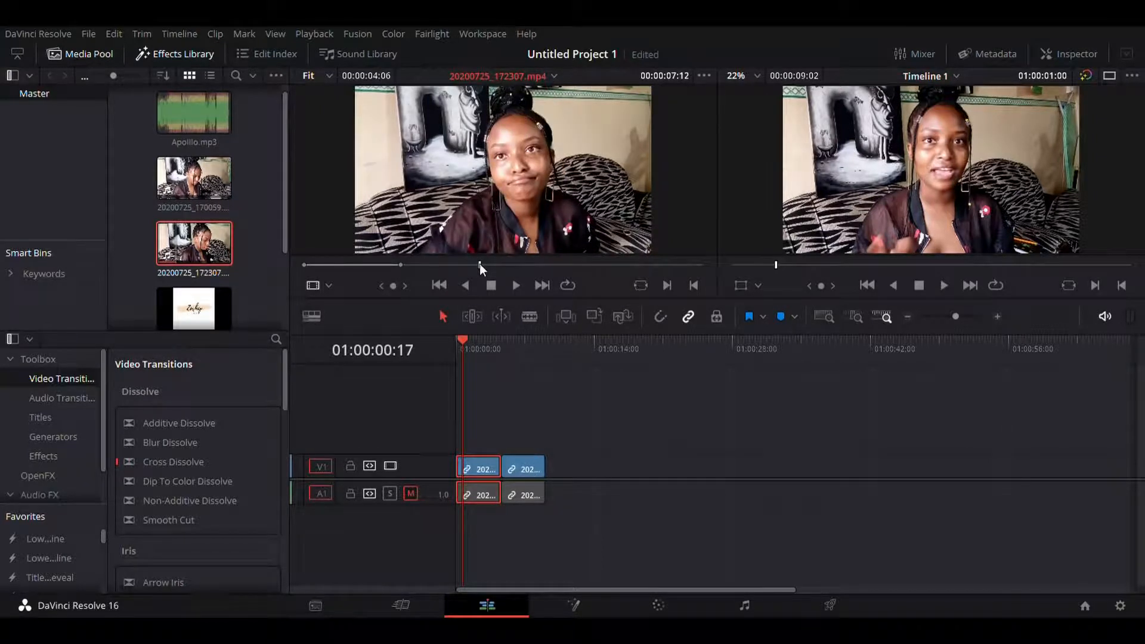
{"action": "left_click", "coordinate": [537, 265]}
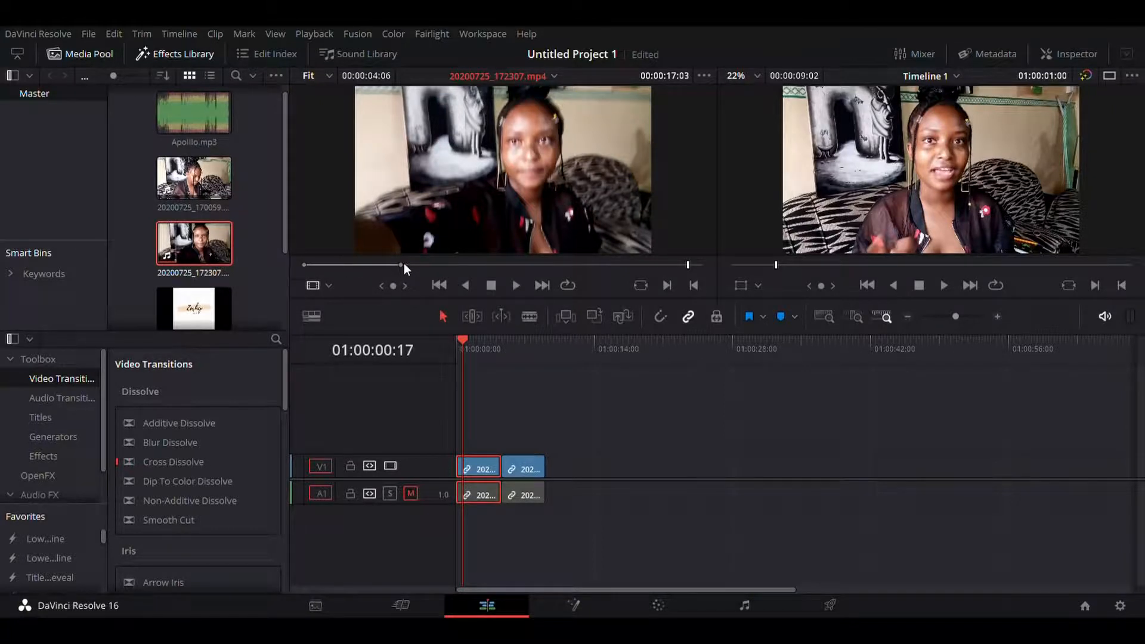
{"action": "left_click", "coordinate": [540, 267]}
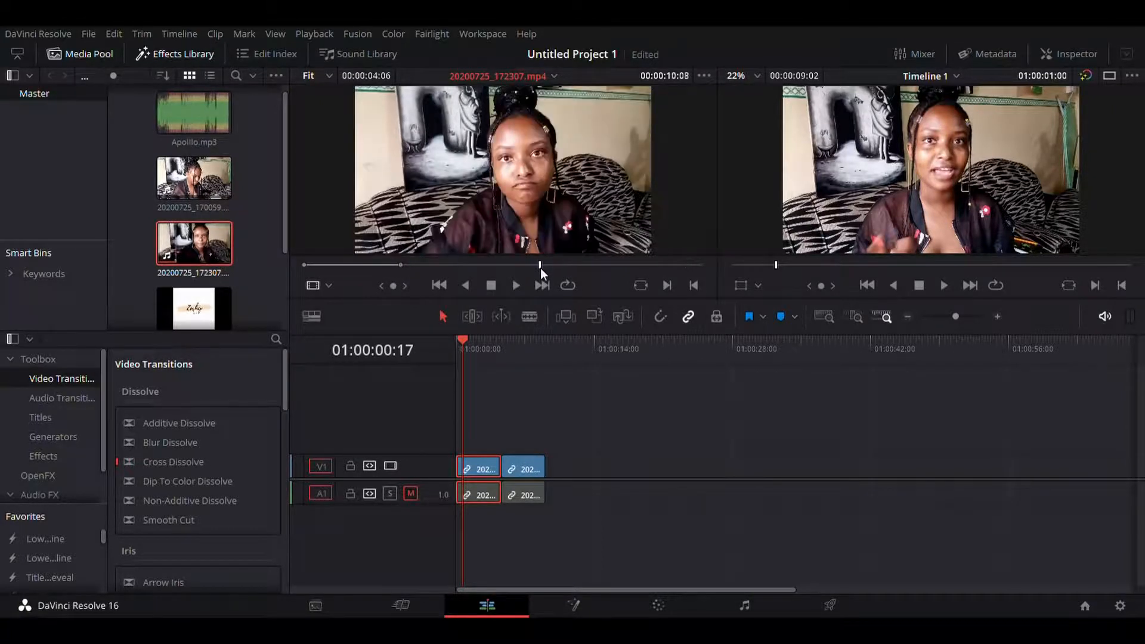
{"action": "key", "text": "i"}
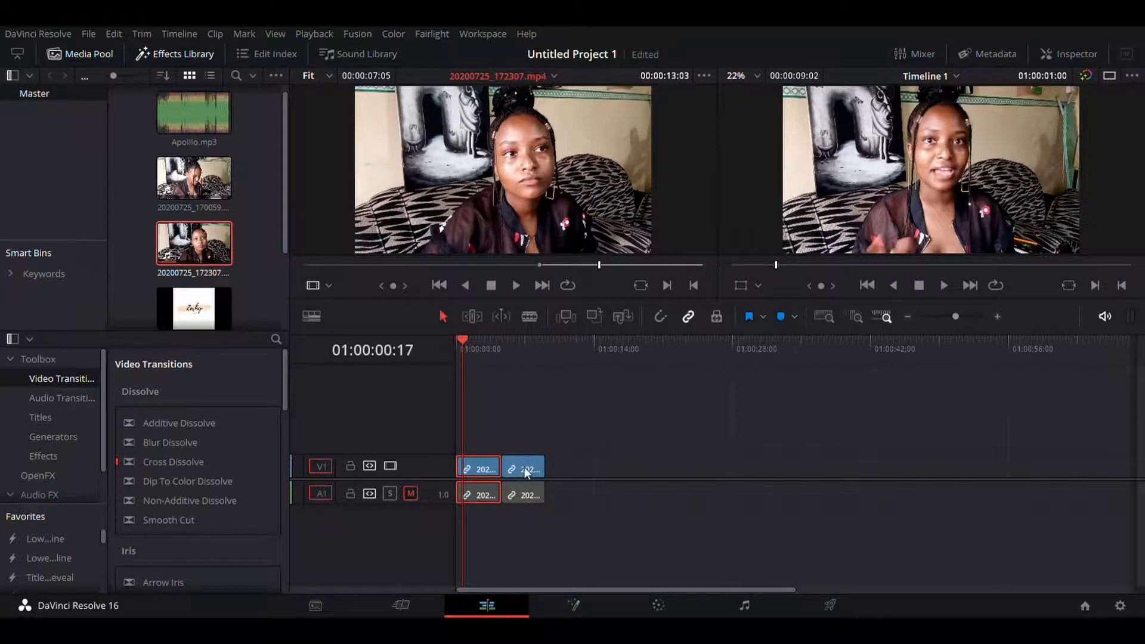
- Move the second clip up to add tracks V2 and A2, and return it to V1 right after the first clip
{"action": "left_click", "coordinate": [527, 471]}
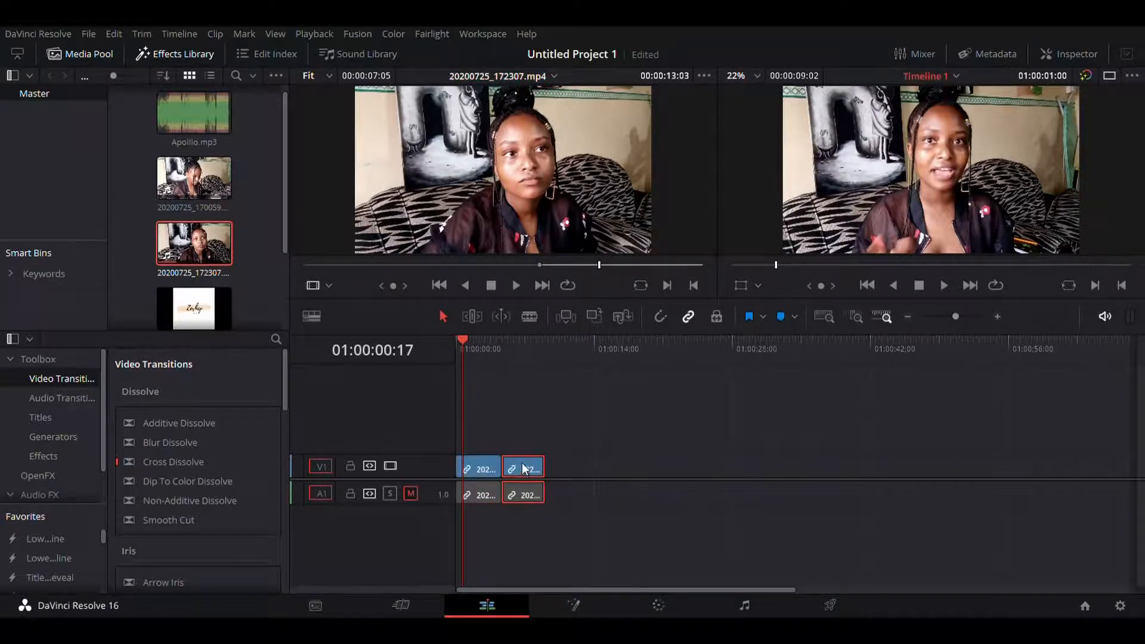
{"action": "left_click_drag", "start_coordinate": [521, 463], "coordinate": [522, 442]}
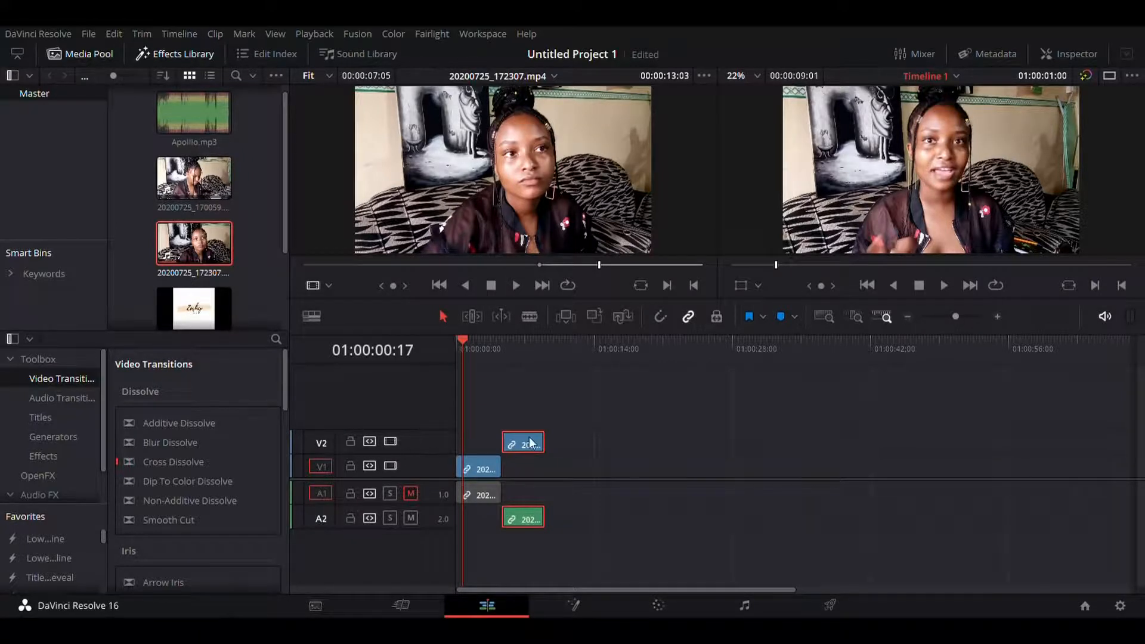
{"action": "left_click_drag", "start_coordinate": [529, 444], "coordinate": [535, 461]}
{"action": "left_click_drag", "start_coordinate": [535, 459], "coordinate": [528, 459]}
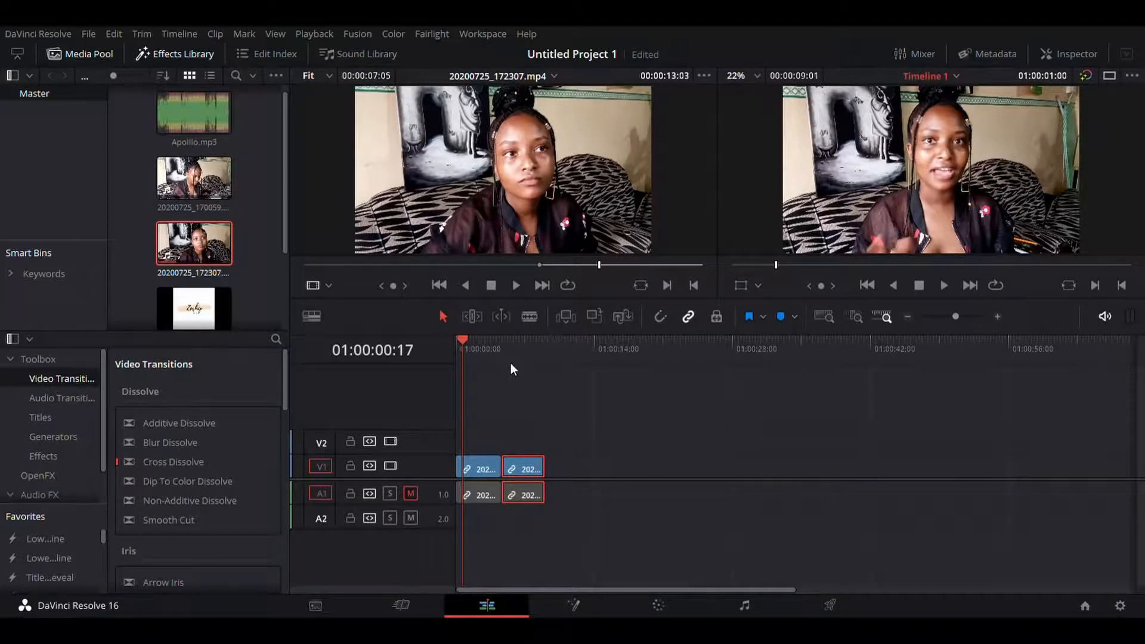
- Add Apolllo.mp3 to track A2 from the timeline start, cut it near the end of the video clips, and delete the excess
{"action": "scroll", "coordinate": [203, 127], "scroll_direction": "up", "scroll_amount": 1}
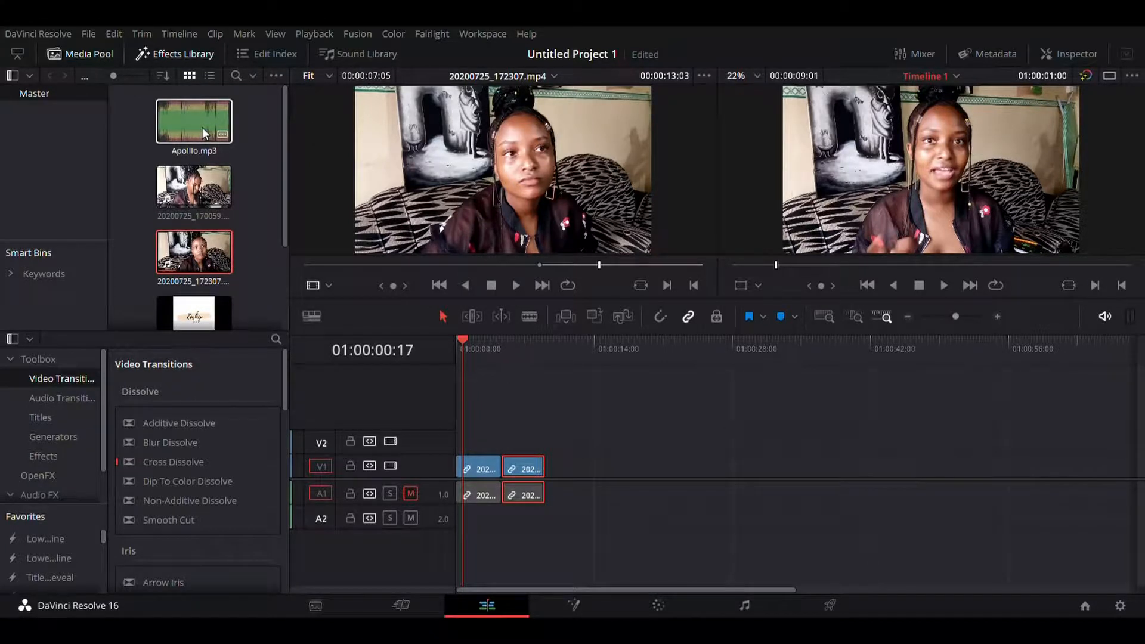
{"action": "left_click_drag", "start_coordinate": [202, 127], "coordinate": [480, 520]}
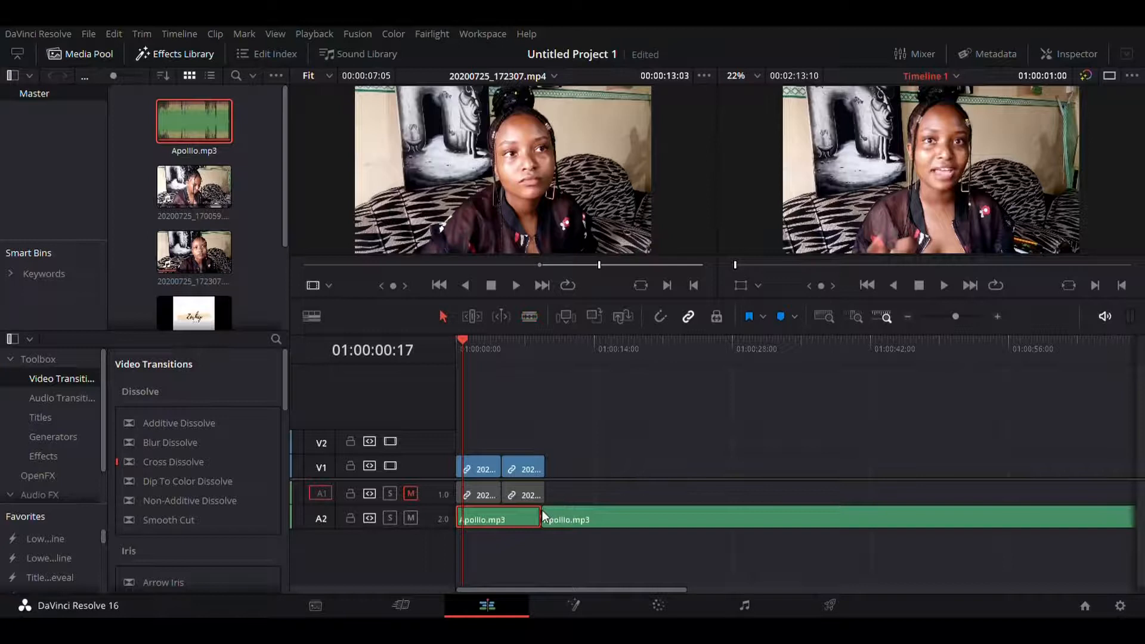
{"action": "left_click", "coordinate": [573, 520]}
{"action": "key", "text": "Delete"}
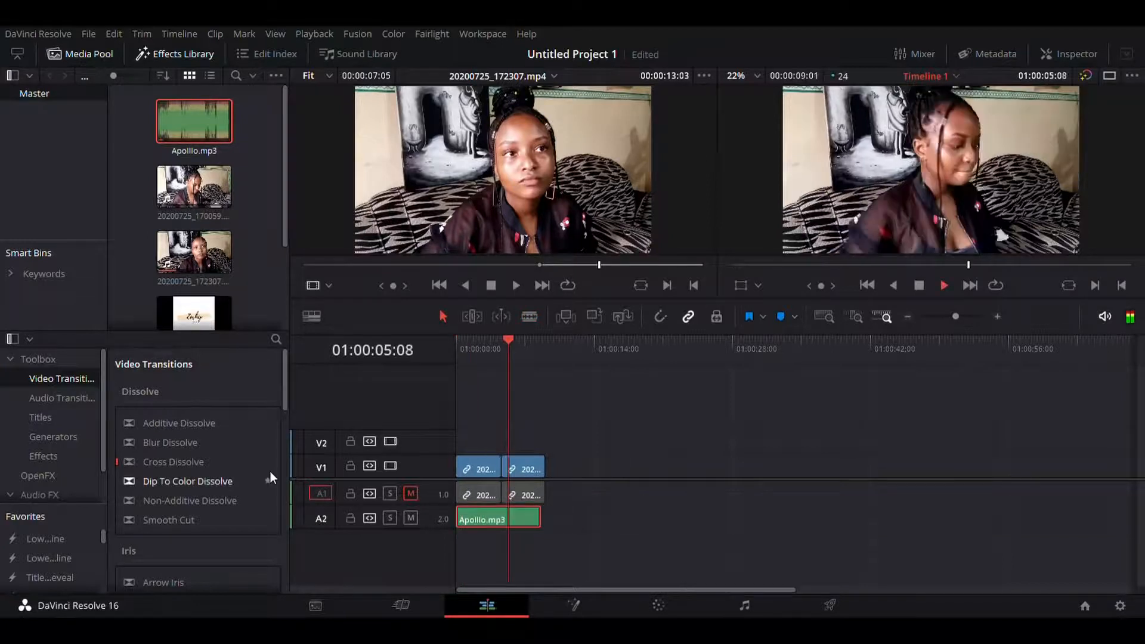
- Play the two clips with the music and step the playhead back to 01:00:02:12
{"action": "key", "text": "space"}
{"action": "key", "text": "shift+Left"}
{"action": "key", "text": "shift+Left"}
{"action": "key", "text": "shift+Left"}
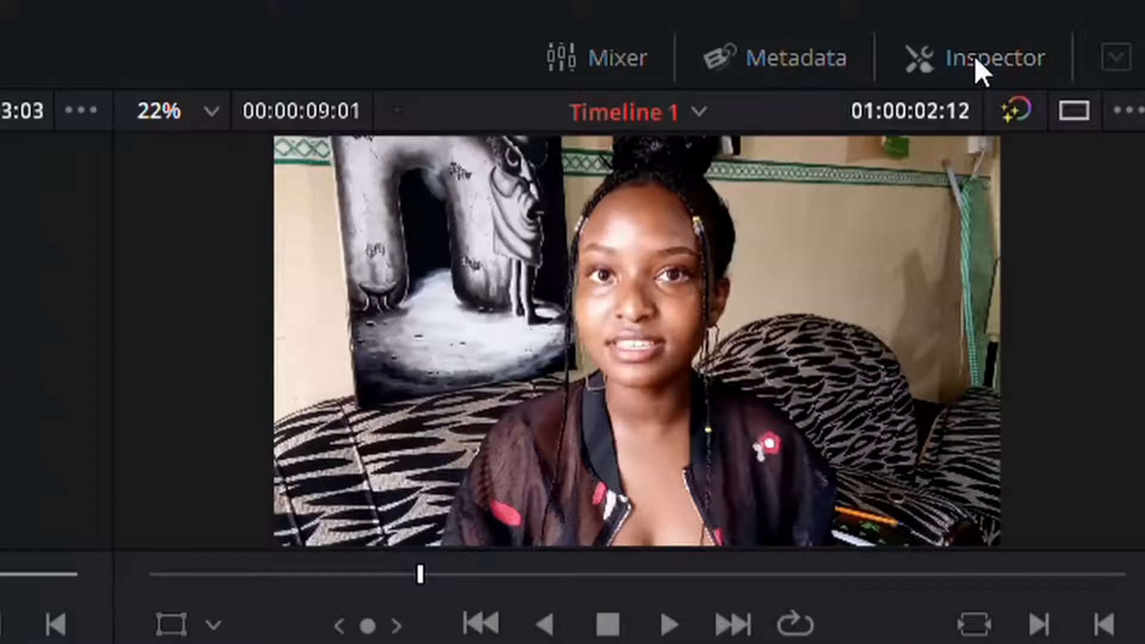
- Review the music clip's audio settings in the Inspector, try a pan of 62.38, and undo it
{"action": "left_click", "coordinate": [1068, 53]}
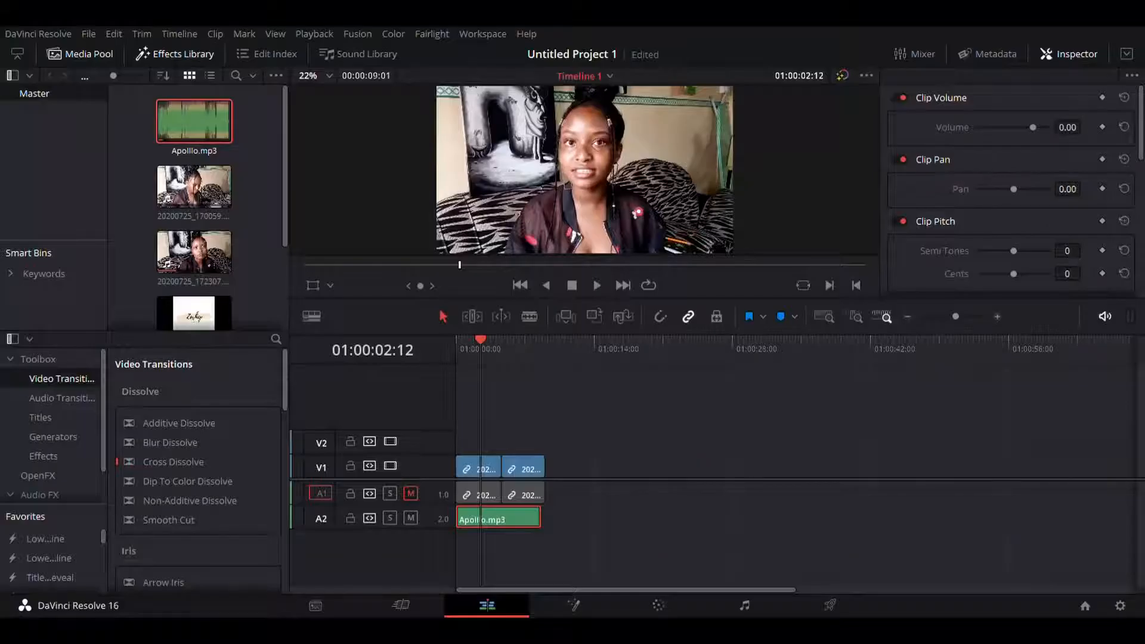
{"action": "left_click_drag", "start_coordinate": [1140, 125], "coordinate": [1143, 182]}
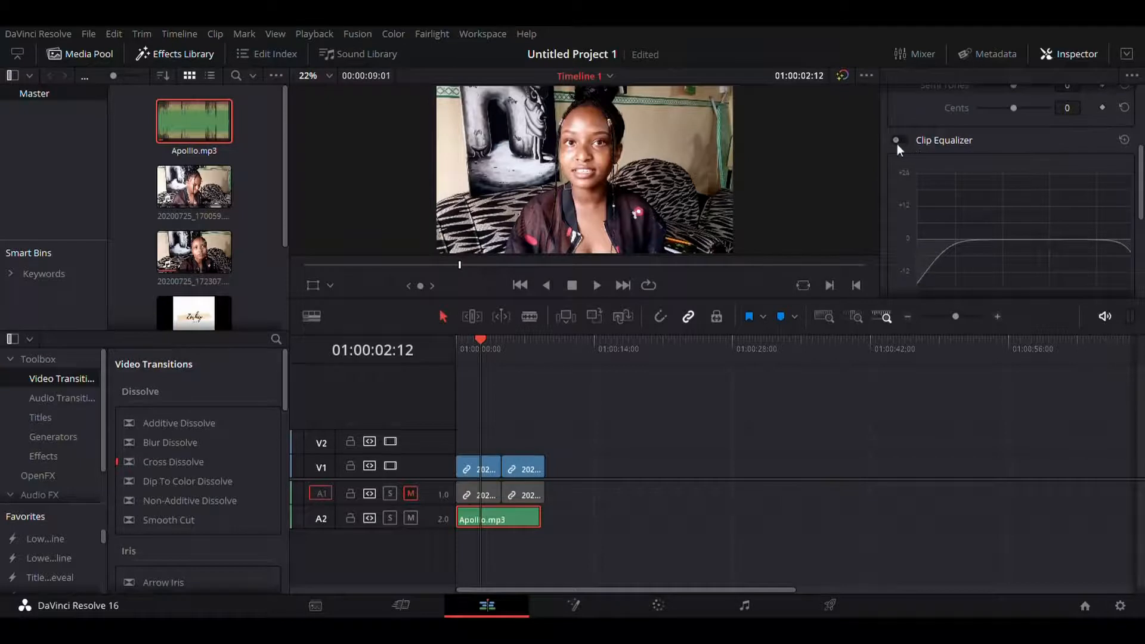
{"action": "left_click_drag", "start_coordinate": [1141, 177], "coordinate": [1140, 95]}
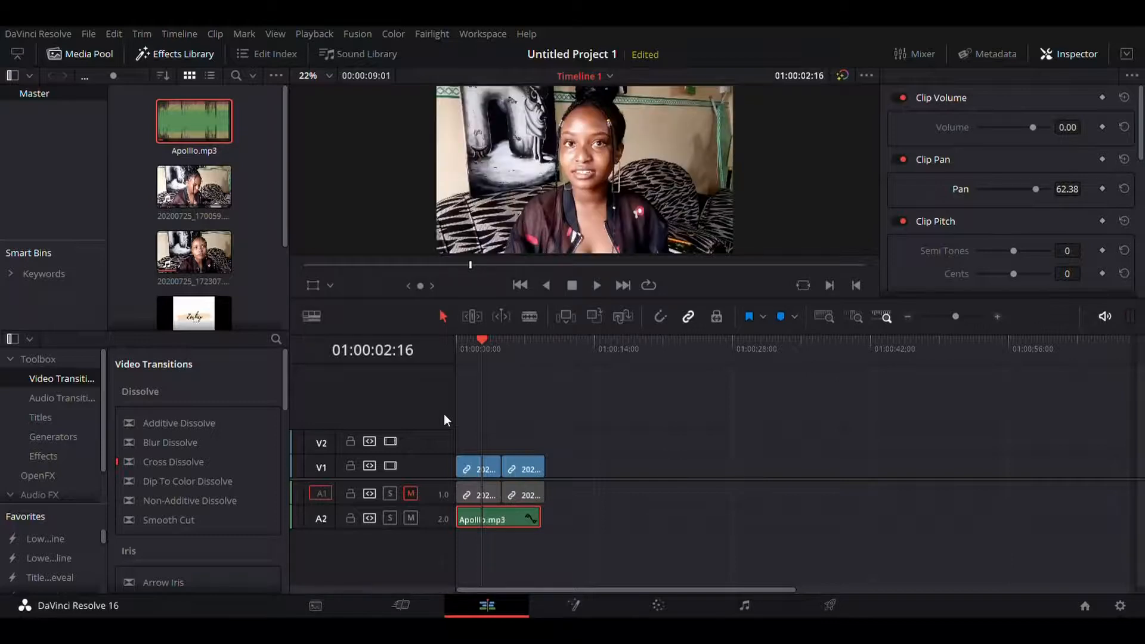
{"action": "key", "text": "ctrl+z"}
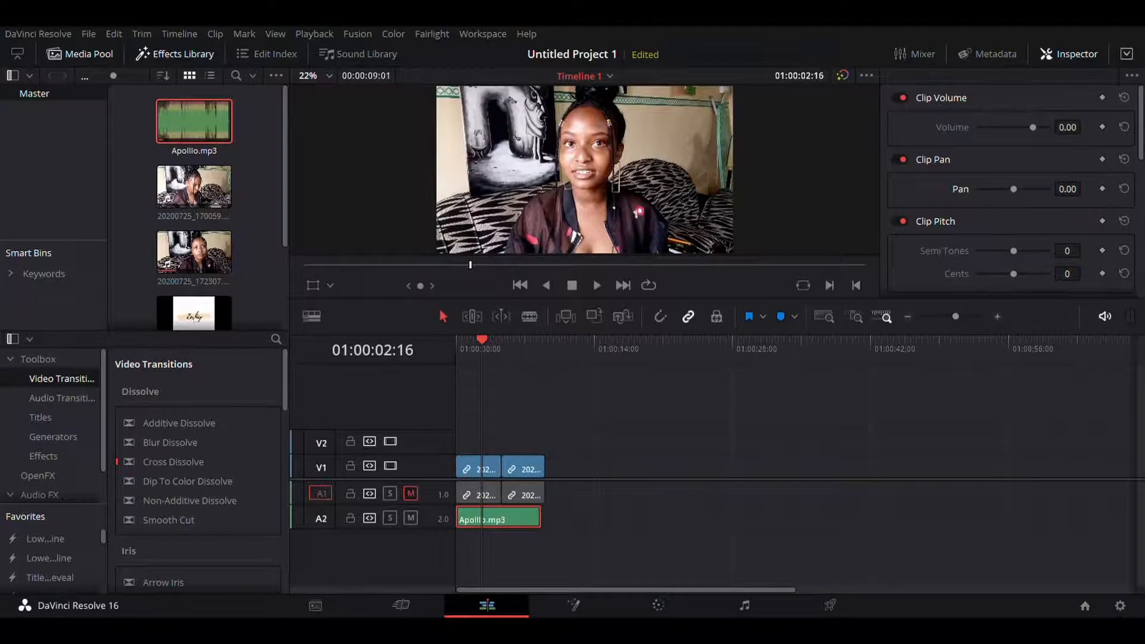
- Enlarge the viewer area, zoom the timeline in around the cut, and place the playhead at about 01:00:04:05
{"action": "left_click_drag", "start_coordinate": [991, 299], "coordinate": [994, 436]}
{"action": "left_click_drag", "start_coordinate": [993, 386], "coordinate": [1000, 190]}
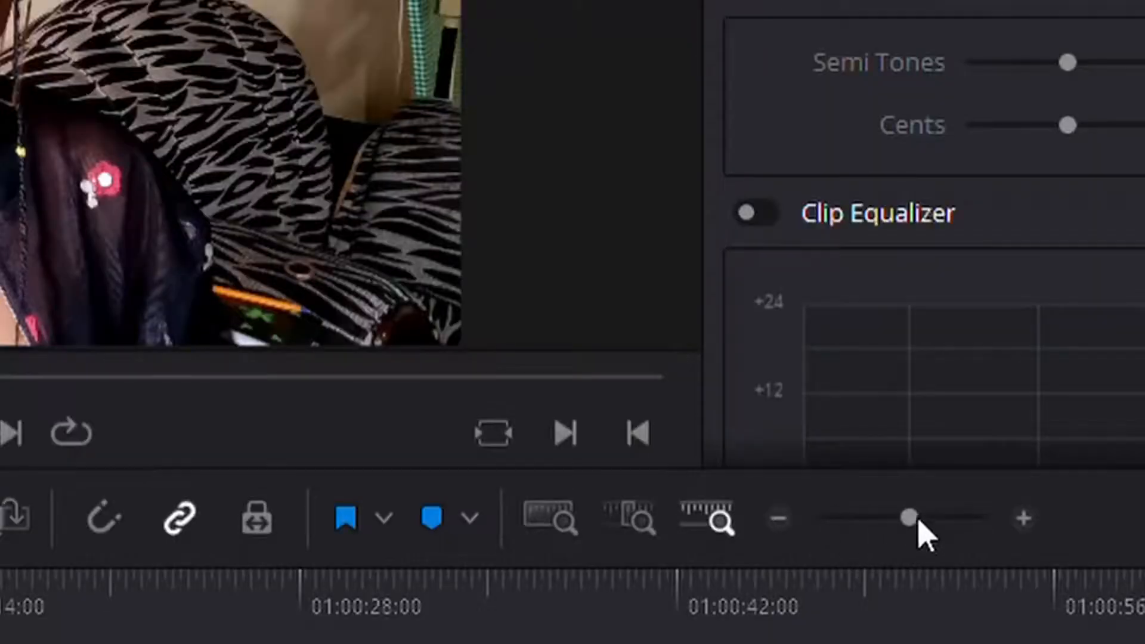
{"action": "left_click_drag", "start_coordinate": [908, 518], "coordinate": [962, 517]}
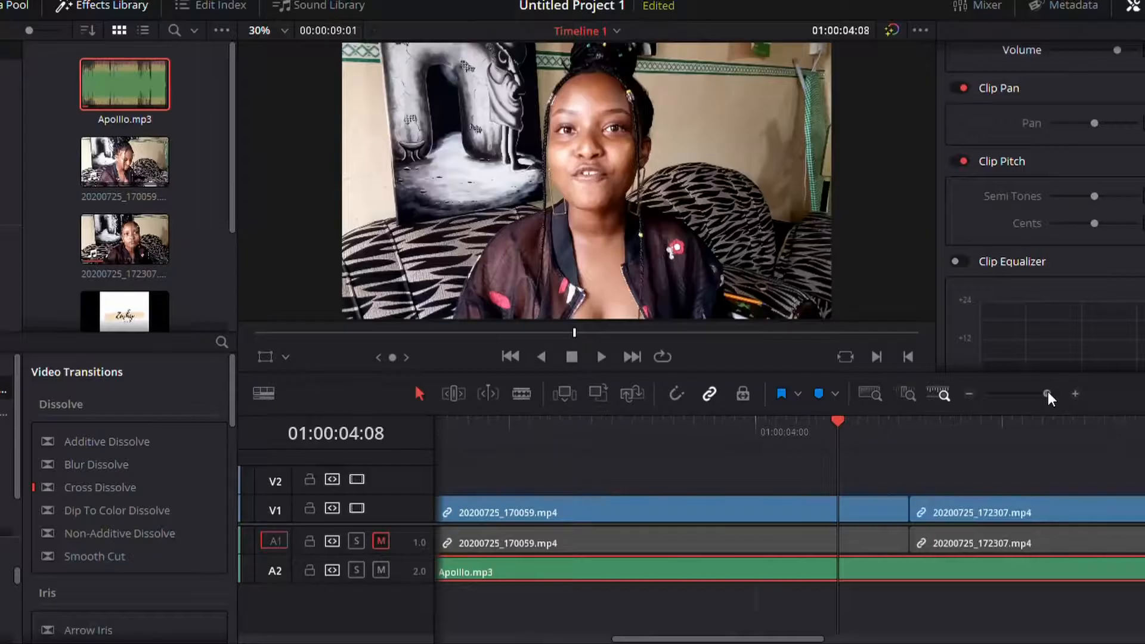
{"action": "left_click_drag", "start_coordinate": [1043, 394], "coordinate": [1042, 395]}
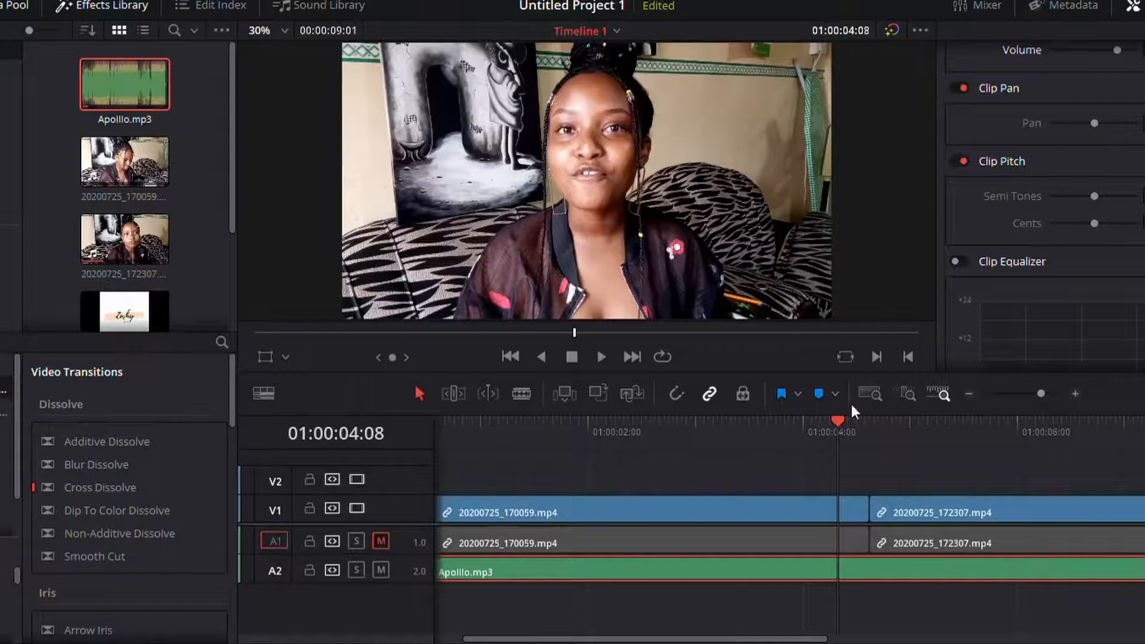
{"action": "left_click_drag", "start_coordinate": [839, 417], "coordinate": [826, 418]}
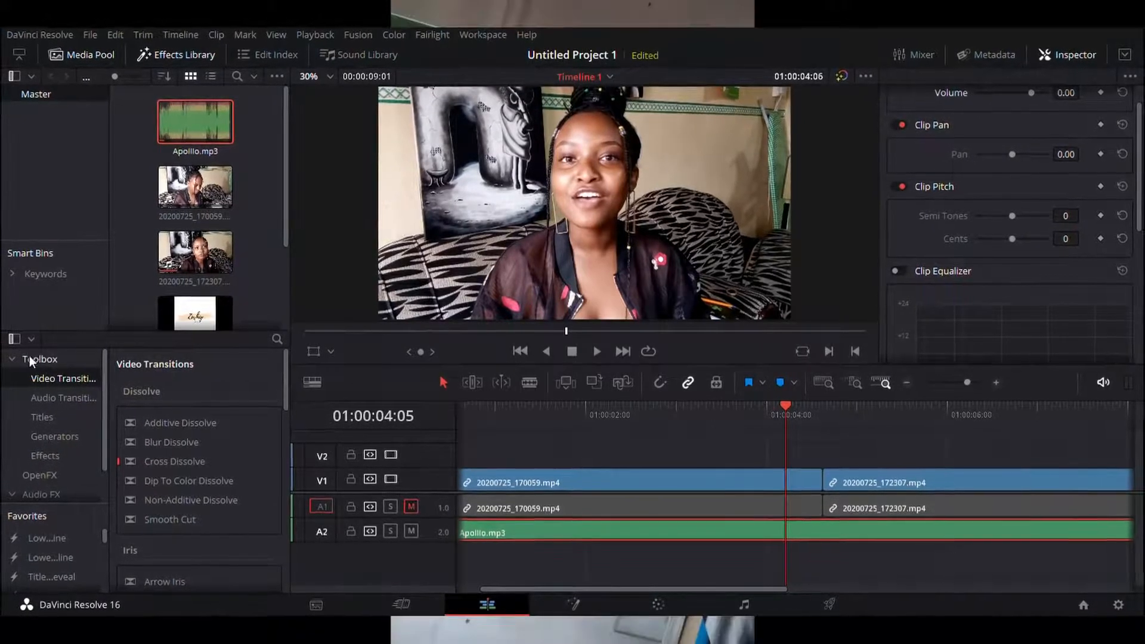
- Try the Box transition at the start of the second clip, scrub through it, and undo it
{"action": "left_click", "coordinate": [9, 357]}
{"action": "left_click", "coordinate": [7, 357]}
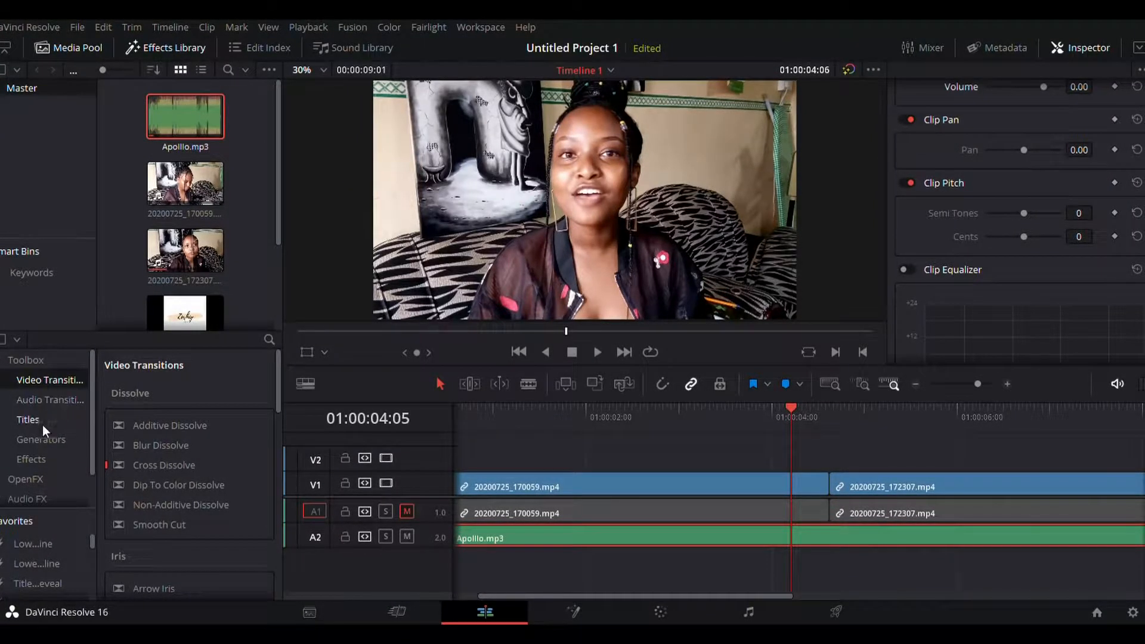
{"action": "left_click_drag", "start_coordinate": [141, 479], "coordinate": [837, 473]}
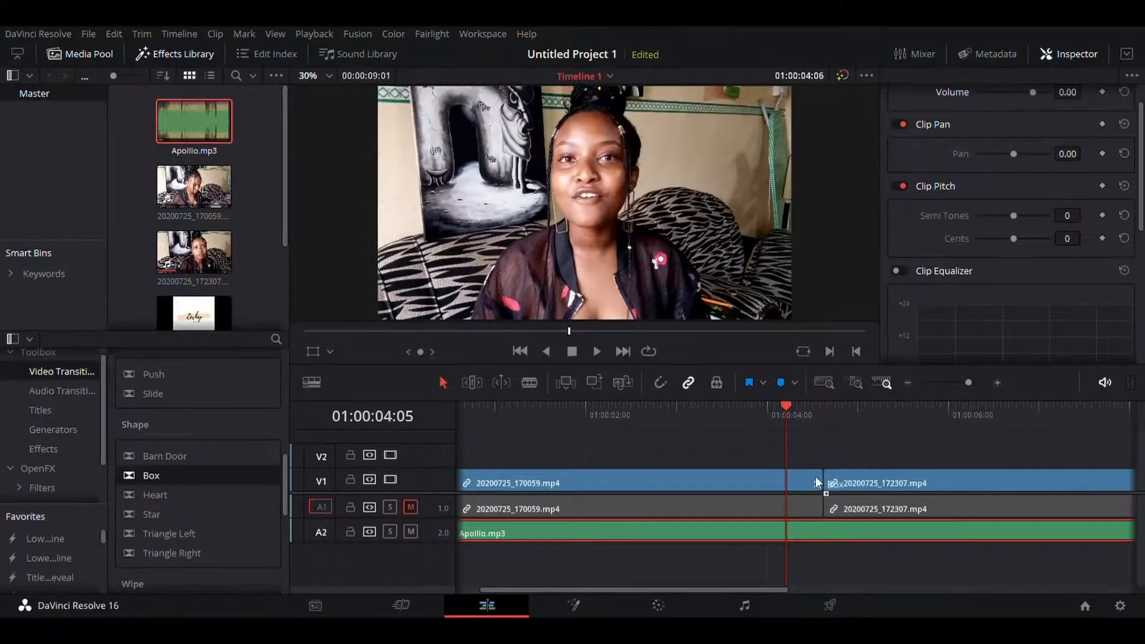
{"action": "left_click_drag", "start_coordinate": [786, 405], "coordinate": [862, 410]}
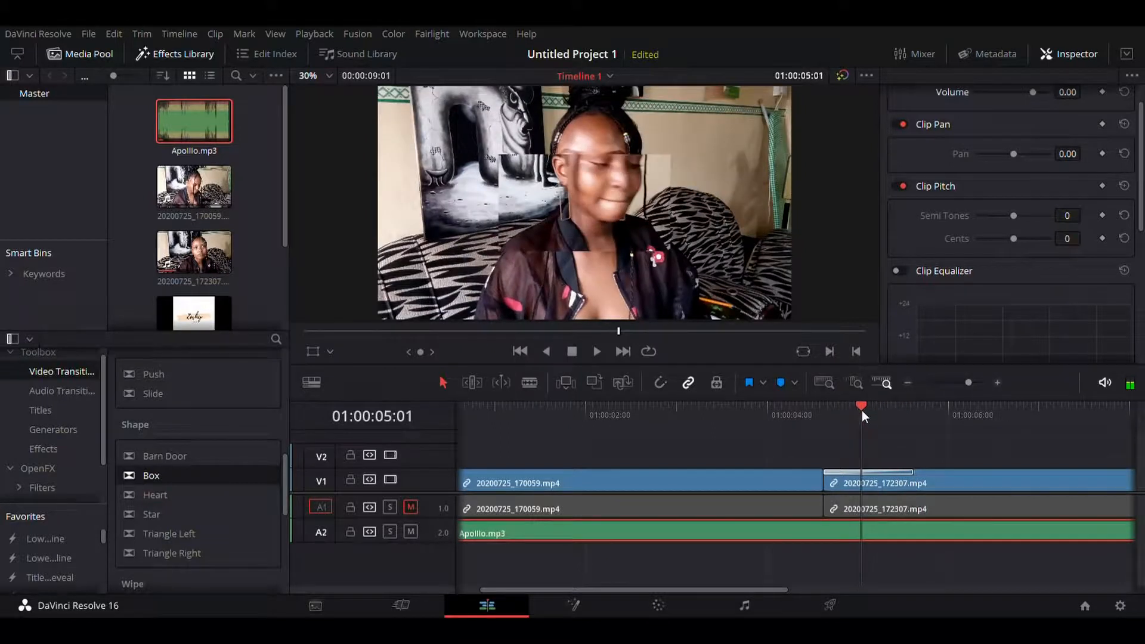
{"action": "key", "text": "ctrl+z"}
- Try the Push transition at the start of the second clip and scrub through it with audio track A2 muted
{"action": "left_click_drag", "start_coordinate": [125, 376], "coordinate": [829, 474]}
{"action": "mouse_move", "coordinate": [867, 419]}
{"action": "left_mouse_down"}
{"action": "mouse_move", "coordinate": [843, 405]}
{"action": "mouse_move", "coordinate": [815, 410]}
{"action": "mouse_move", "coordinate": [937, 406]}
{"action": "mouse_move", "coordinate": [882, 414]}
{"action": "left_mouse_up"}
{"action": "left_click", "coordinate": [410, 533]}
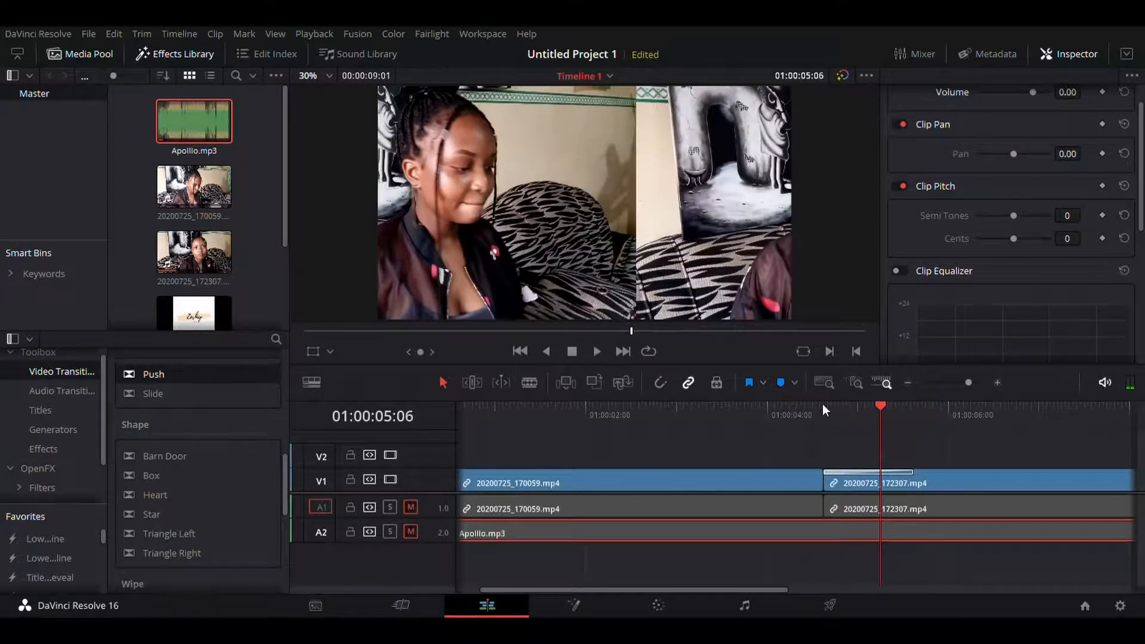
{"action": "left_click", "coordinate": [410, 533]}
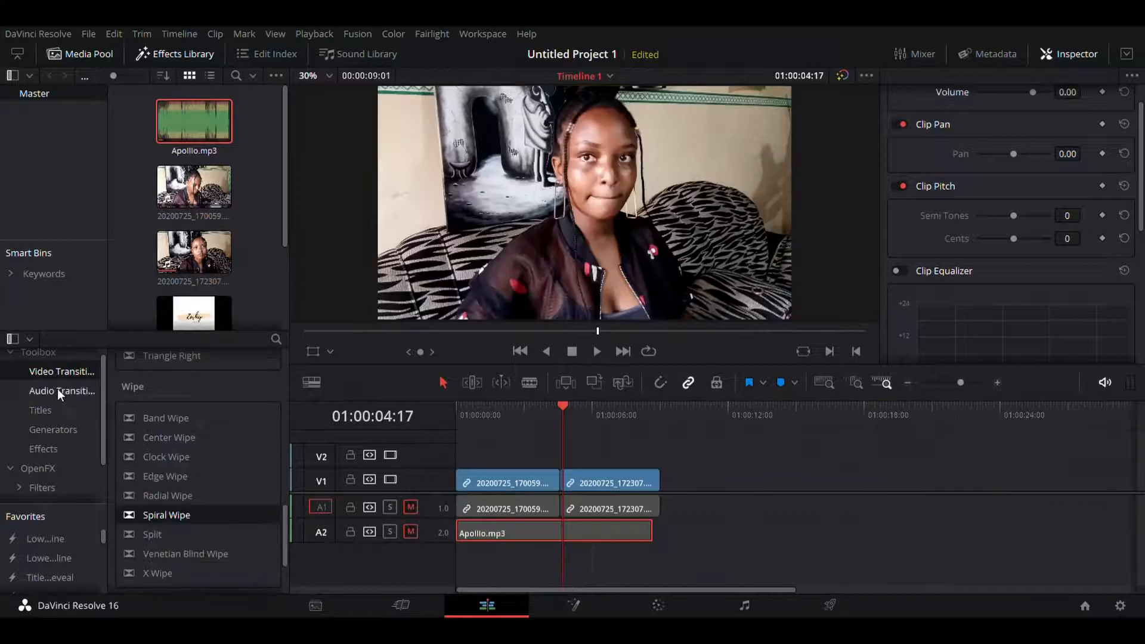
- Apply the Cross Fade 0 dB audio transition to the start of the music clip on A2
{"action": "left_click", "coordinate": [58, 389]}
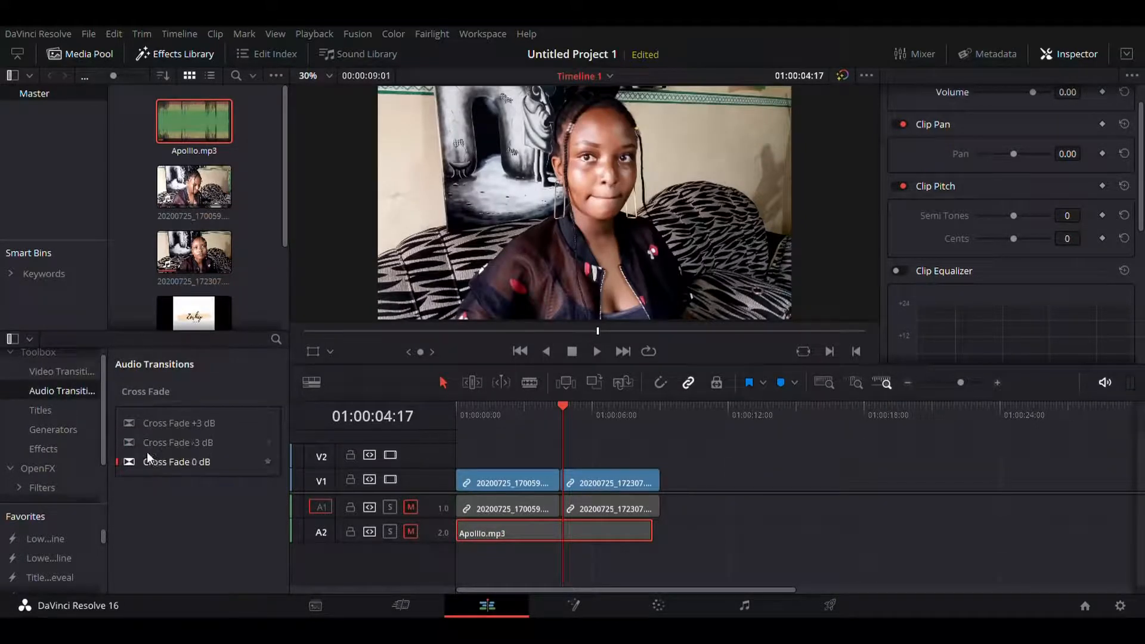
{"action": "left_click_drag", "start_coordinate": [143, 461], "coordinate": [471, 517]}
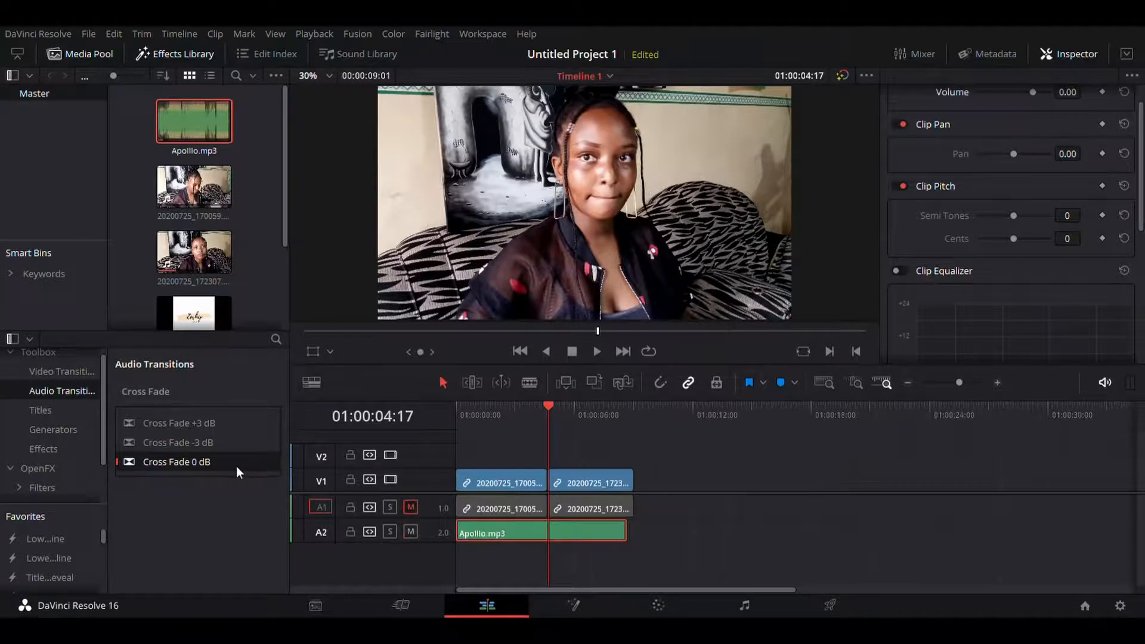
{"action": "mouse_move", "coordinate": [237, 466]}
{"action": "left_mouse_down"}
{"action": "mouse_move", "coordinate": [471, 501]}
{"action": "mouse_move", "coordinate": [469, 544]}
{"action": "mouse_move", "coordinate": [466, 526]}
{"action": "left_mouse_up"}
- Play the timeline from its start to check the music's fade-in, and open the Fairlight page
{"action": "left_click_drag", "start_coordinate": [544, 406], "coordinate": [453, 420]}
{"action": "key", "text": "space"}
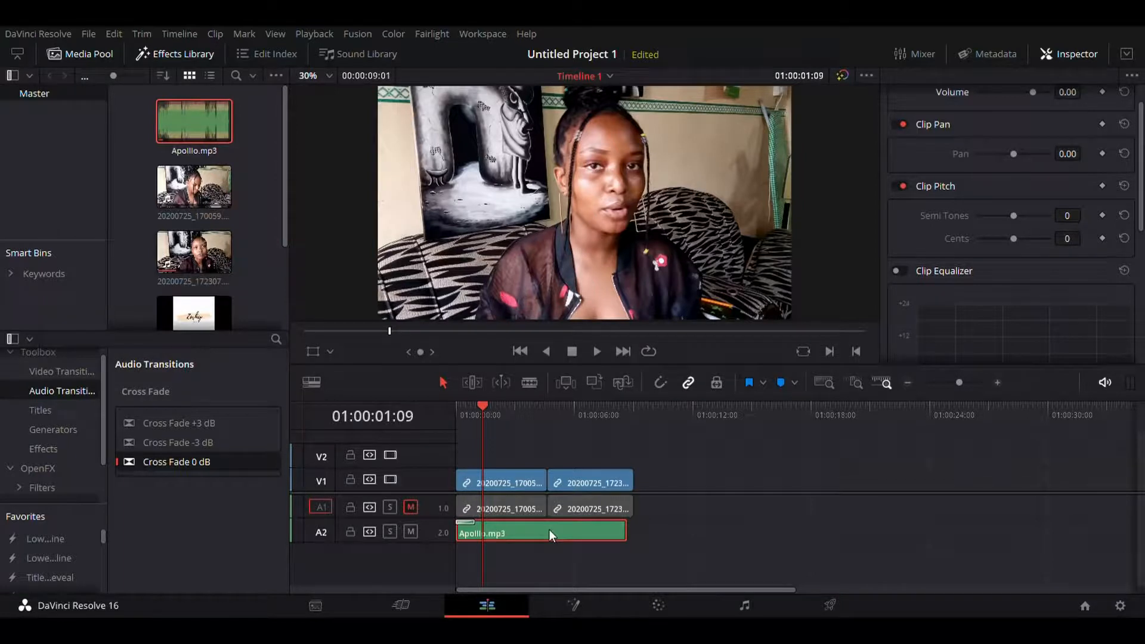
{"action": "left_click", "coordinate": [743, 605]}
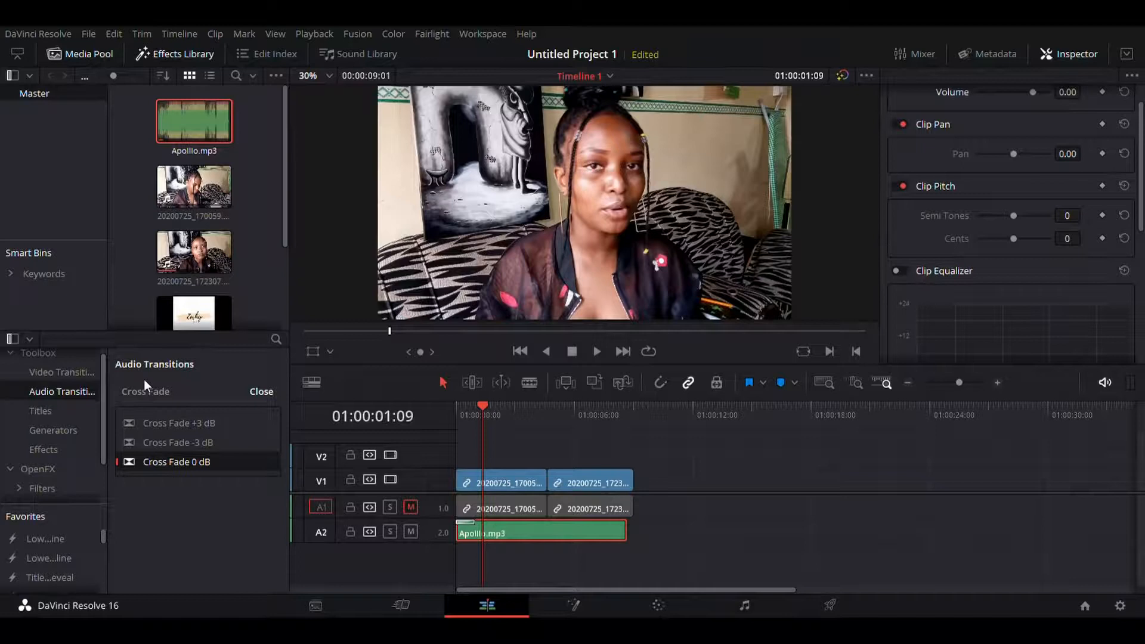
- Place the Peachpuff logo image on video track V2 above the first clip, starting near 01:00:01:09
{"action": "left_click_drag", "start_coordinate": [288, 216], "coordinate": [284, 228]}
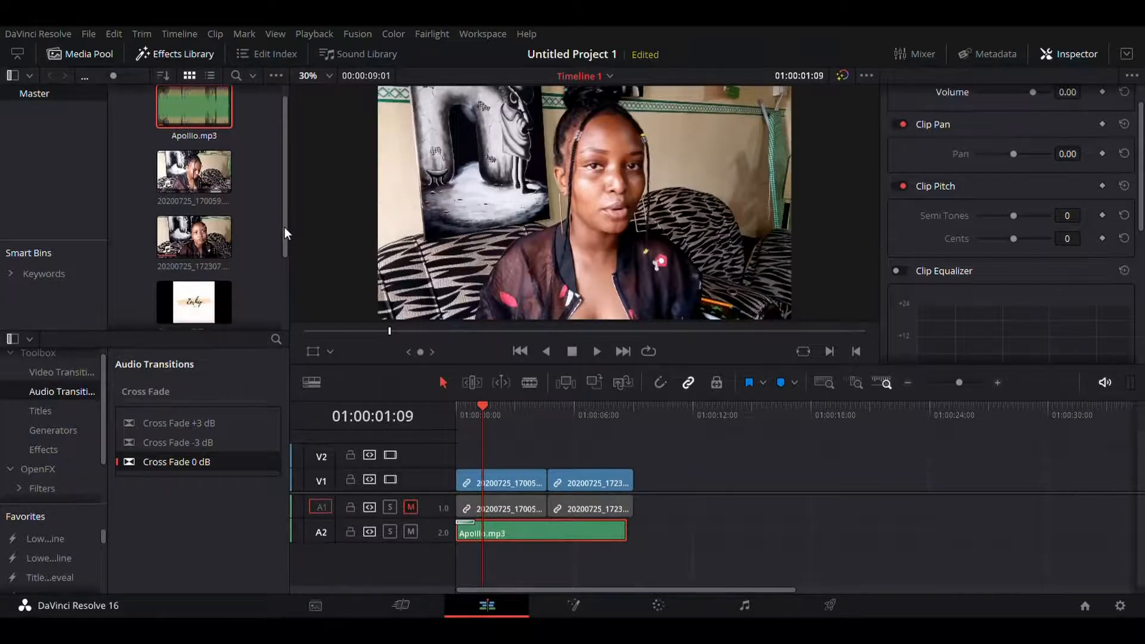
{"action": "double_click", "coordinate": [190, 307]}
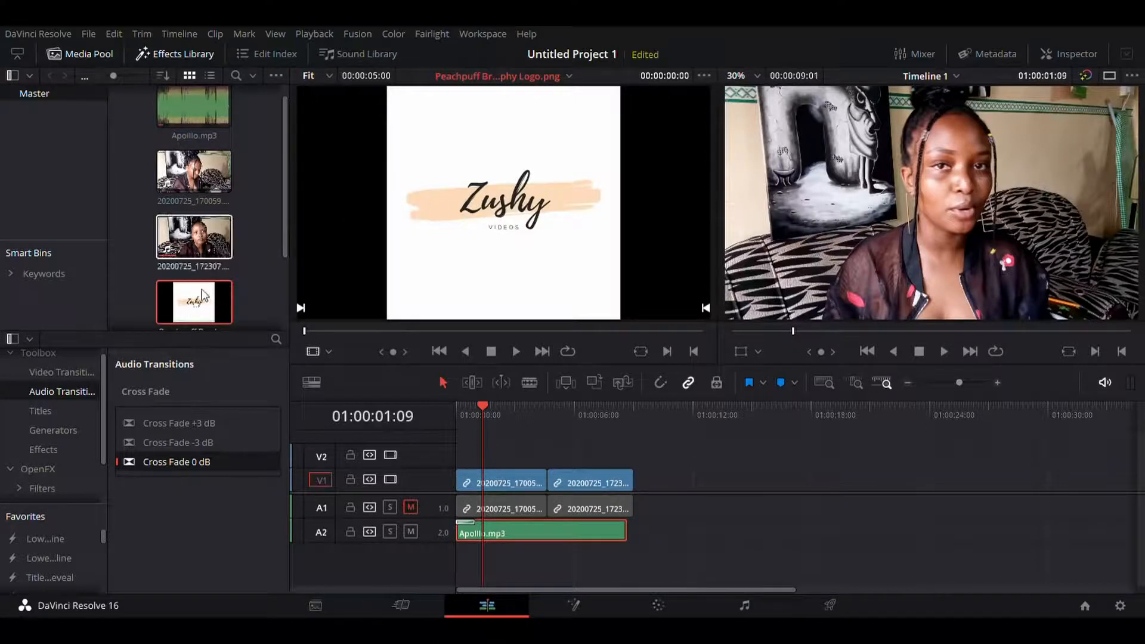
{"action": "mouse_move", "coordinate": [203, 295]}
{"action": "left_mouse_down"}
{"action": "mouse_move", "coordinate": [222, 315]}
{"action": "mouse_move", "coordinate": [525, 409]}
{"action": "mouse_move", "coordinate": [543, 435]}
{"action": "mouse_move", "coordinate": [528, 478]}
{"action": "mouse_move", "coordinate": [512, 478]}
{"action": "left_mouse_up"}
- Play the timeline over the logo, mute audio track A2, and move the playhead to 01:00:03:14
{"action": "key", "text": "space"}
{"action": "left_click", "coordinate": [412, 532]}
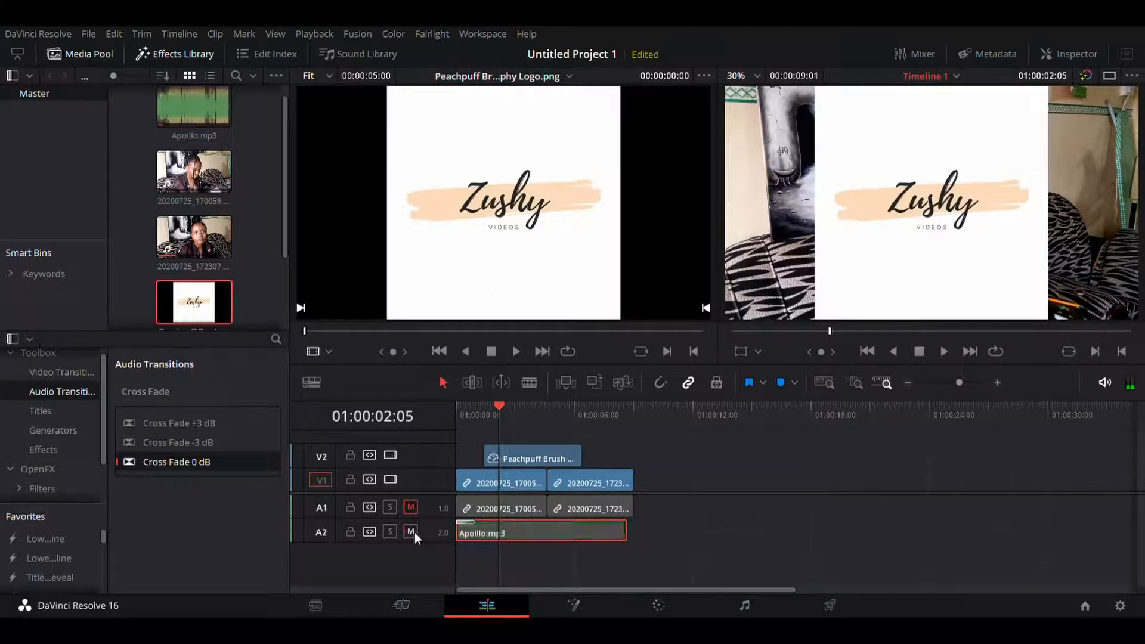
{"action": "left_click_drag", "start_coordinate": [497, 407], "coordinate": [526, 410]}
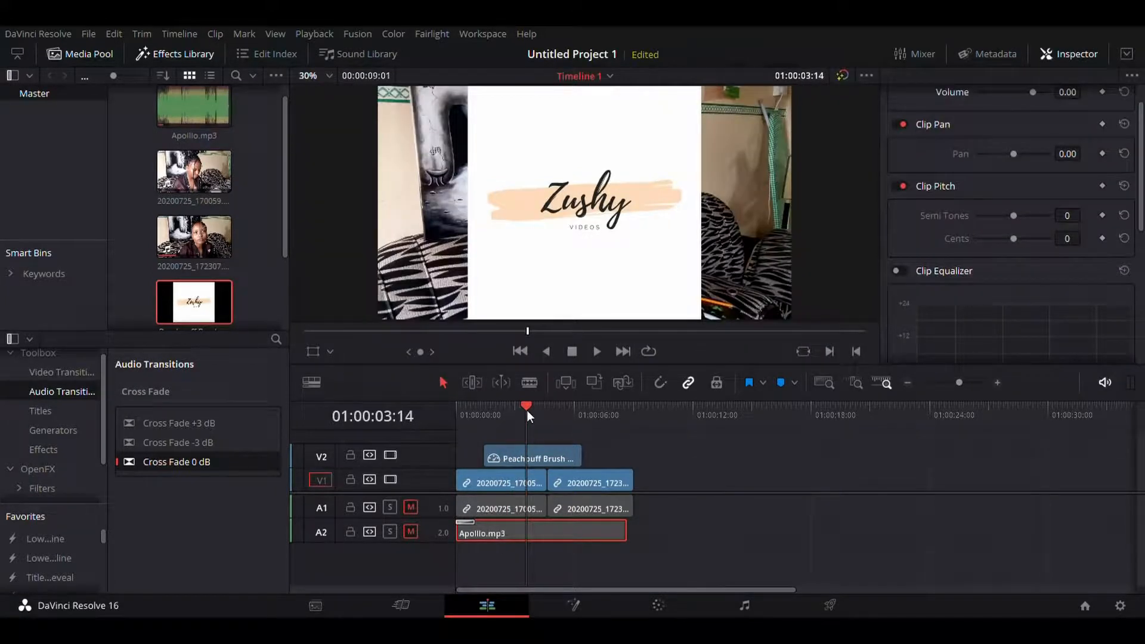
- Try scaling the logo clip on V2 to a zoom of 0.330 and adjusting its position and anchor point
{"action": "left_click", "coordinate": [549, 458]}
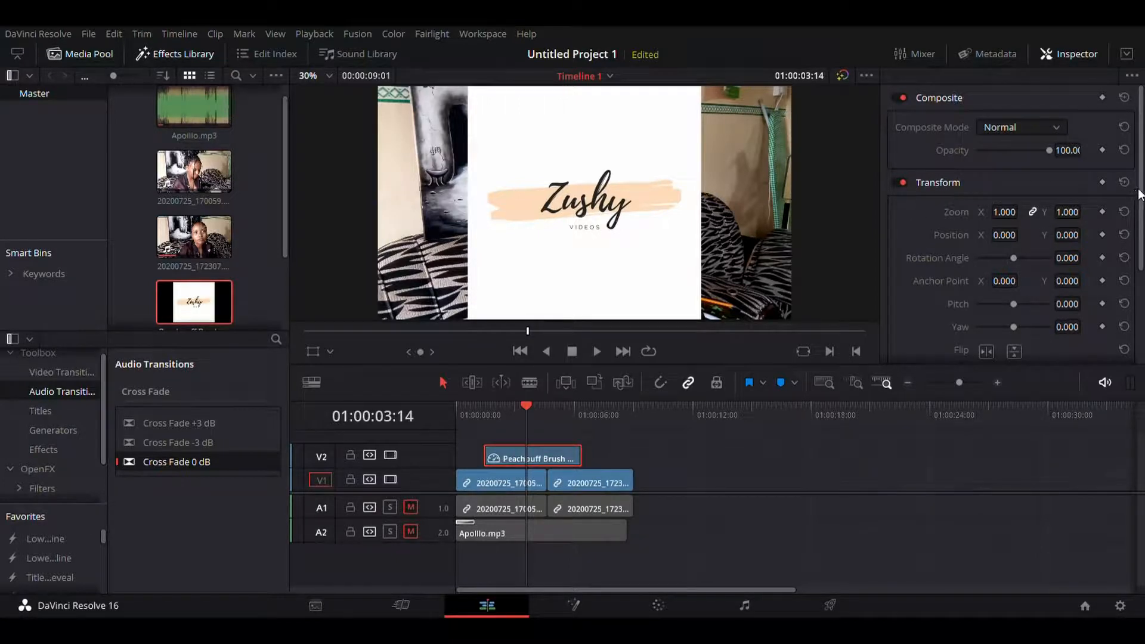
{"action": "scroll", "coordinate": [1144, 194], "scroll_direction": "down", "scroll_amount": 1}
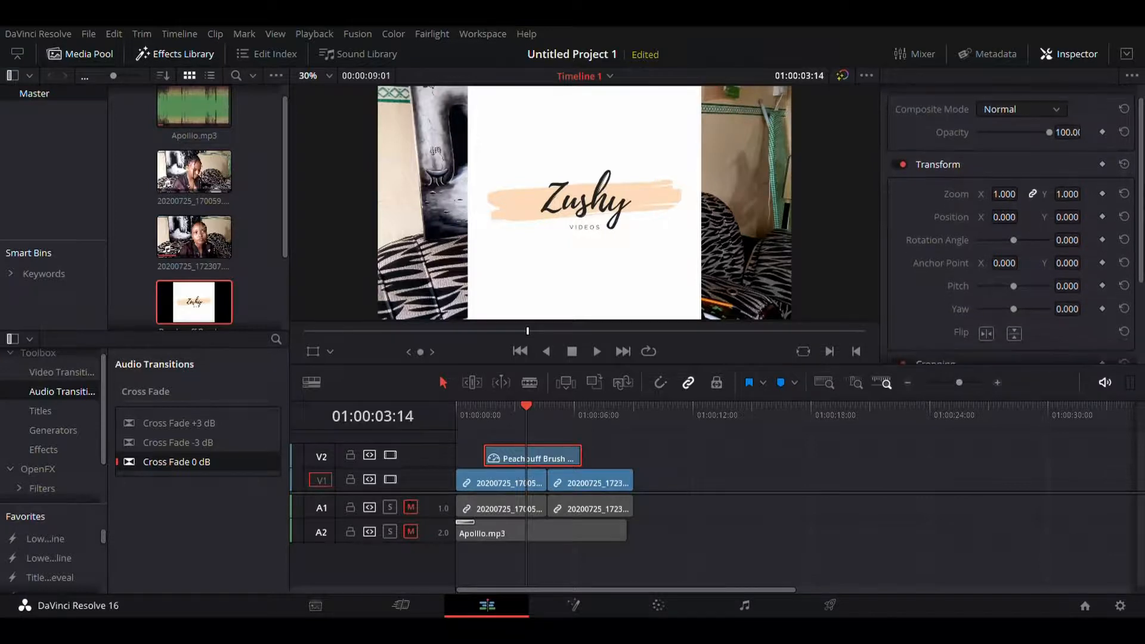
{"action": "mouse_move", "coordinate": [1022, 194]}
{"action": "left_mouse_down"}
{"action": "mouse_move", "coordinate": [990, 194]}
{"action": "mouse_move", "coordinate": [1053, 194]}
{"action": "mouse_move", "coordinate": [987, 194]}
{"action": "mouse_move", "coordinate": [1021, 195]}
{"action": "left_mouse_up"}
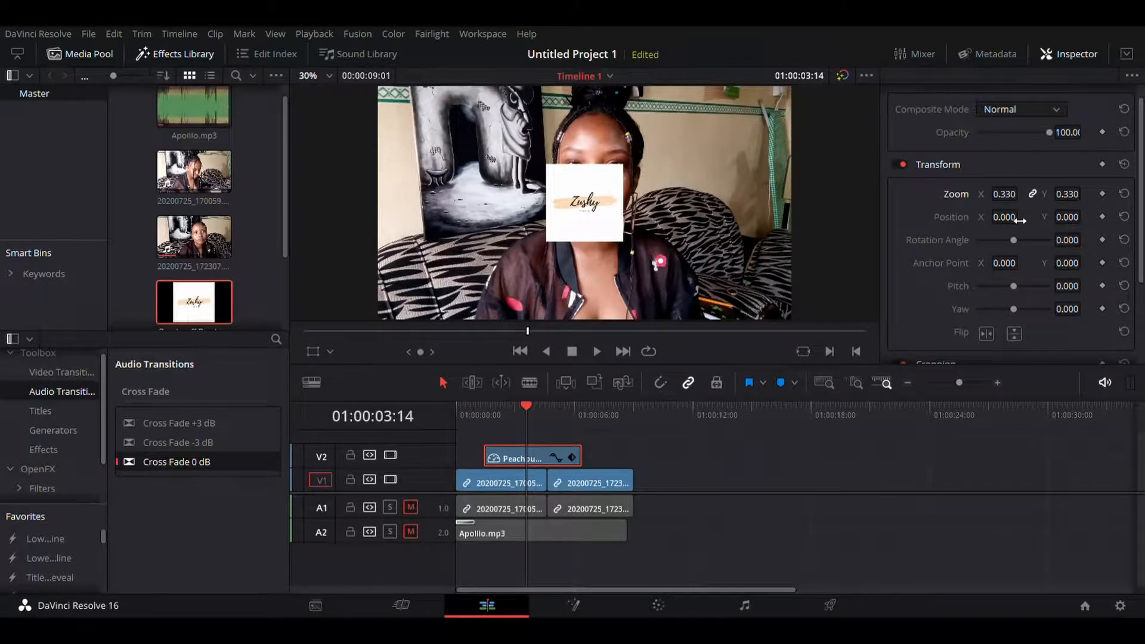
{"action": "left_click_drag", "start_coordinate": [1019, 216], "coordinate": [1054, 230]}
{"action": "left_click_drag", "start_coordinate": [1004, 263], "coordinate": [1018, 307]}
{"action": "double_click", "coordinate": [1009, 284]}
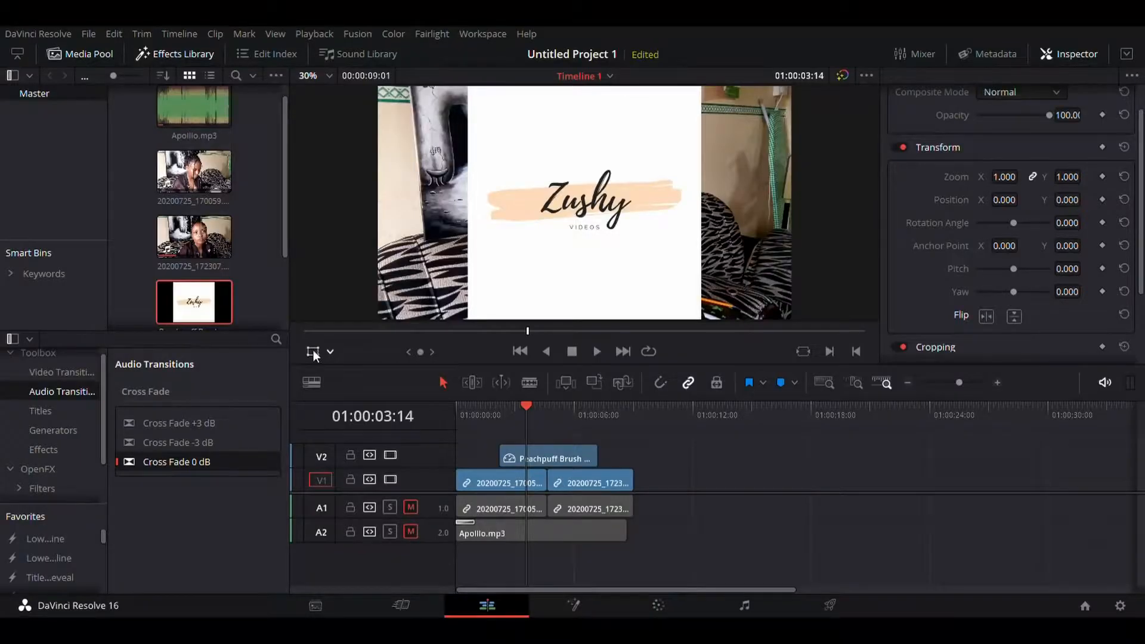
- Scale the logo to a zoom of about 0.494 with the viewer's Transform overlay, and check the result over the video
{"action": "left_click", "coordinate": [313, 352]}
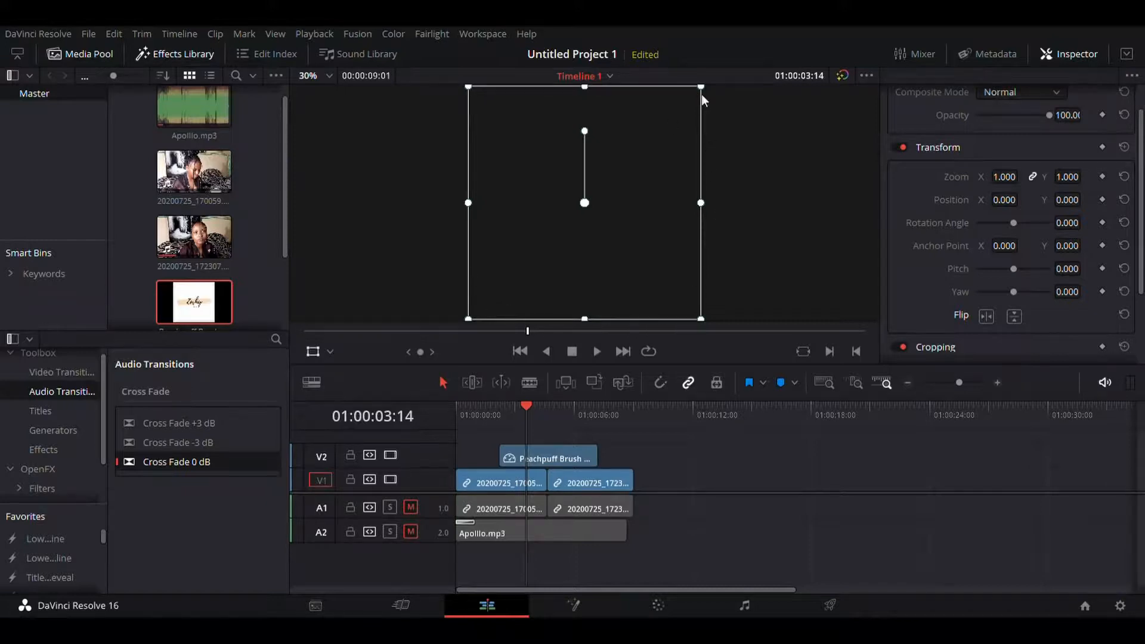
{"action": "left_click_drag", "start_coordinate": [467, 84], "coordinate": [526, 138]}
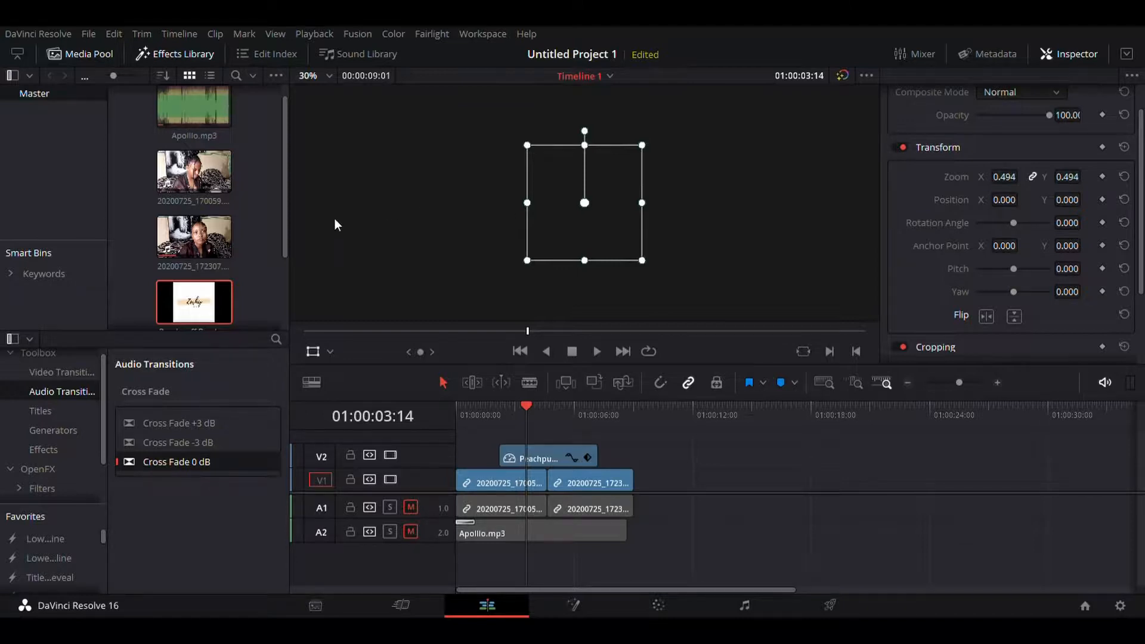
{"action": "left_click", "coordinate": [312, 353]}
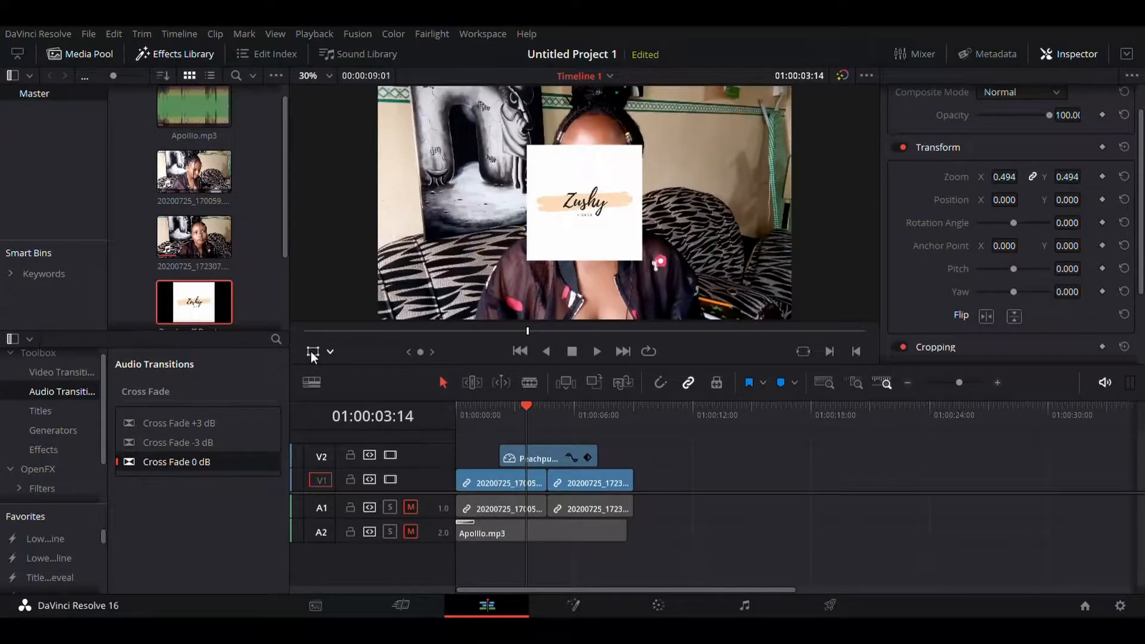
- Using the Transform overlay, shift the logo's anchor point to about X 1046, Y -325.6 and nudge the logo's position
{"action": "left_click", "coordinate": [312, 353]}
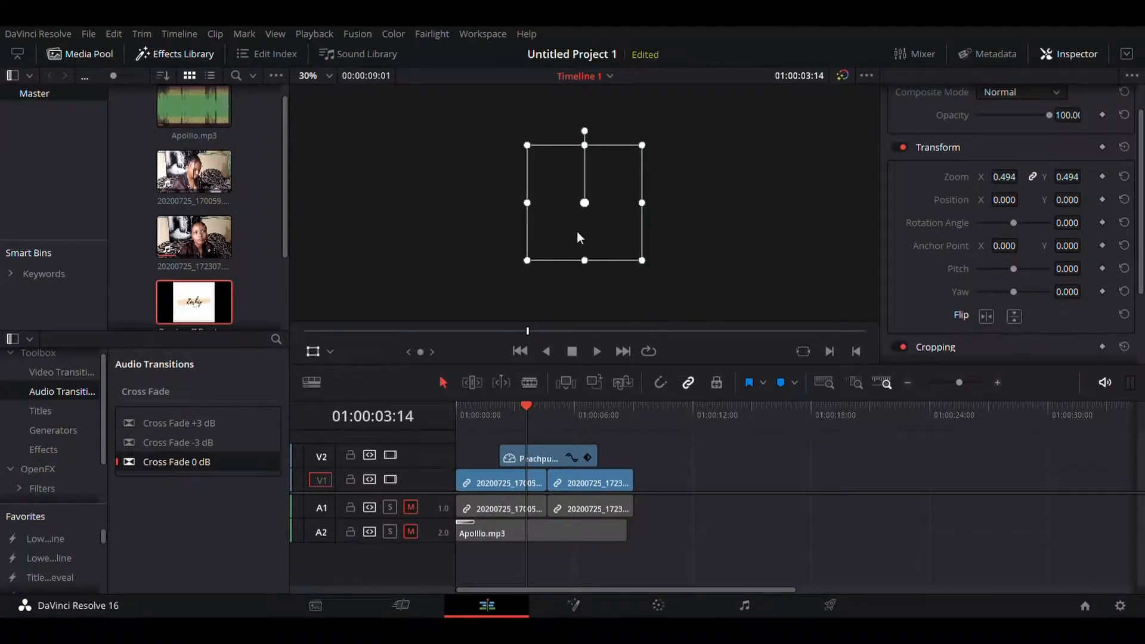
{"action": "left_click_drag", "start_coordinate": [583, 203], "coordinate": [809, 269]}
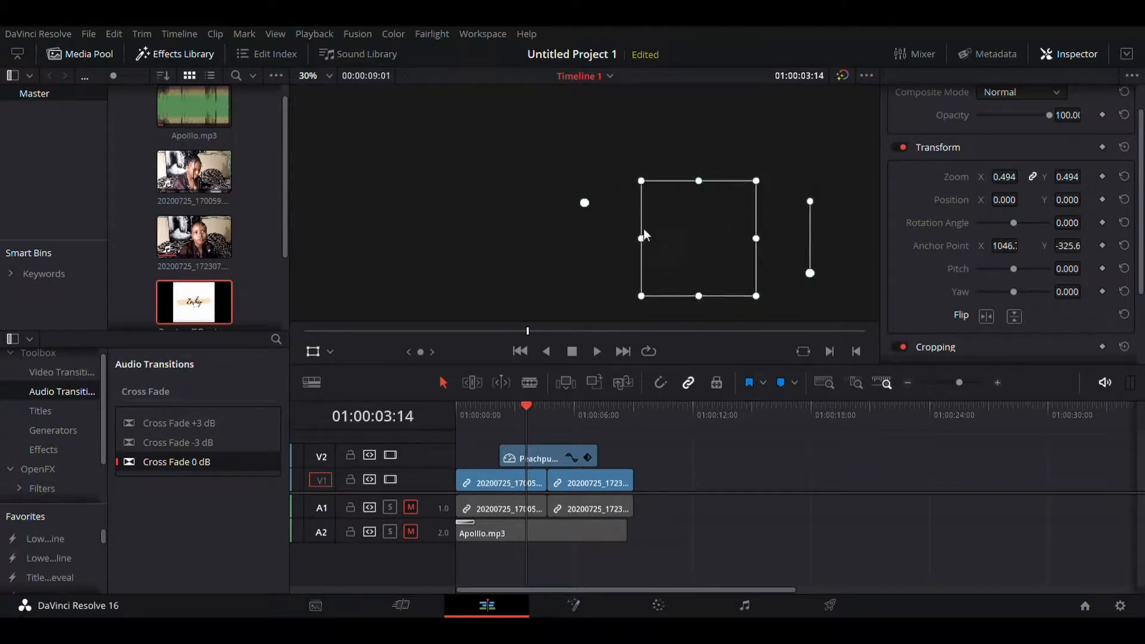
{"action": "left_click_drag", "start_coordinate": [643, 186], "coordinate": [625, 170]}
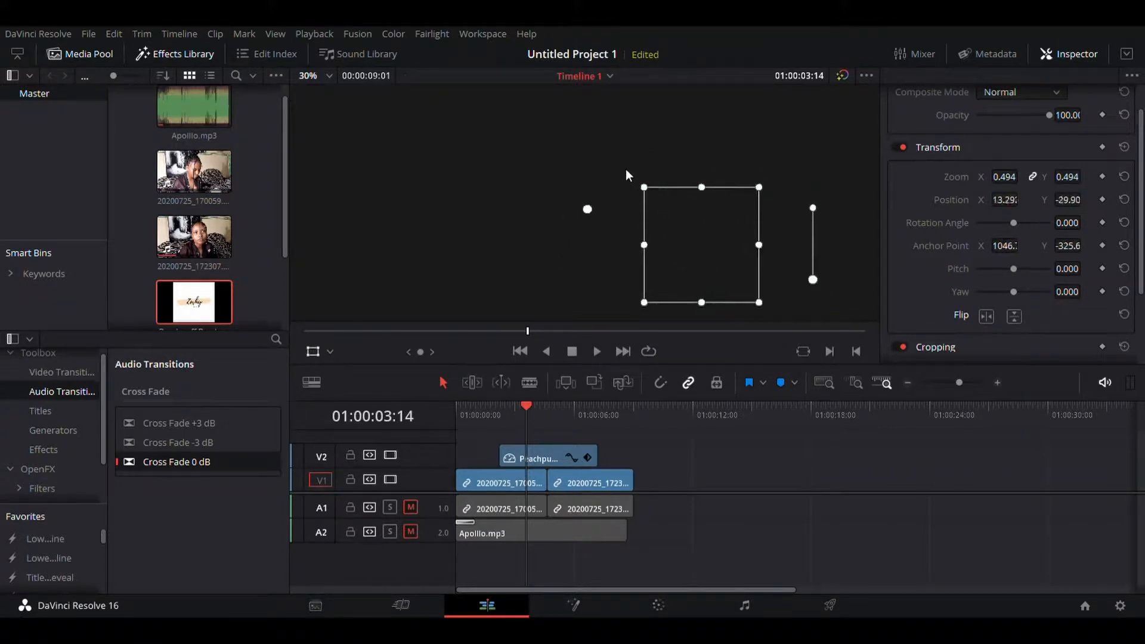
{"action": "left_click_drag", "start_coordinate": [745, 289], "coordinate": [772, 279]}
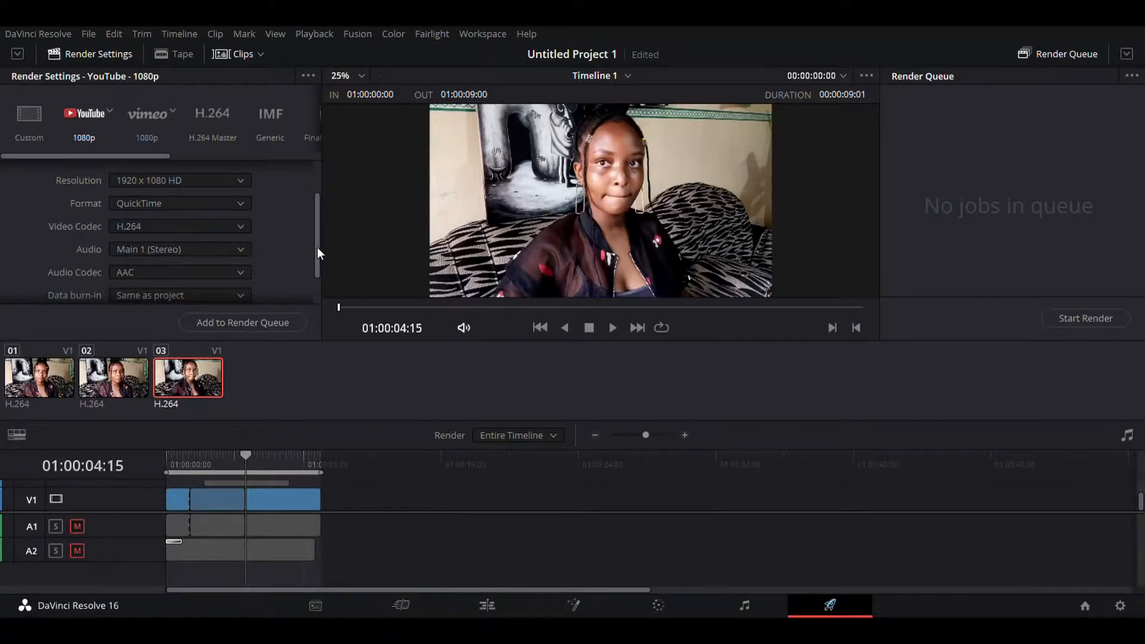
- Review the render settings on the Deliver page and select the YouTube 1080p preset
{"action": "left_click_drag", "start_coordinate": [317, 248], "coordinate": [317, 273]}
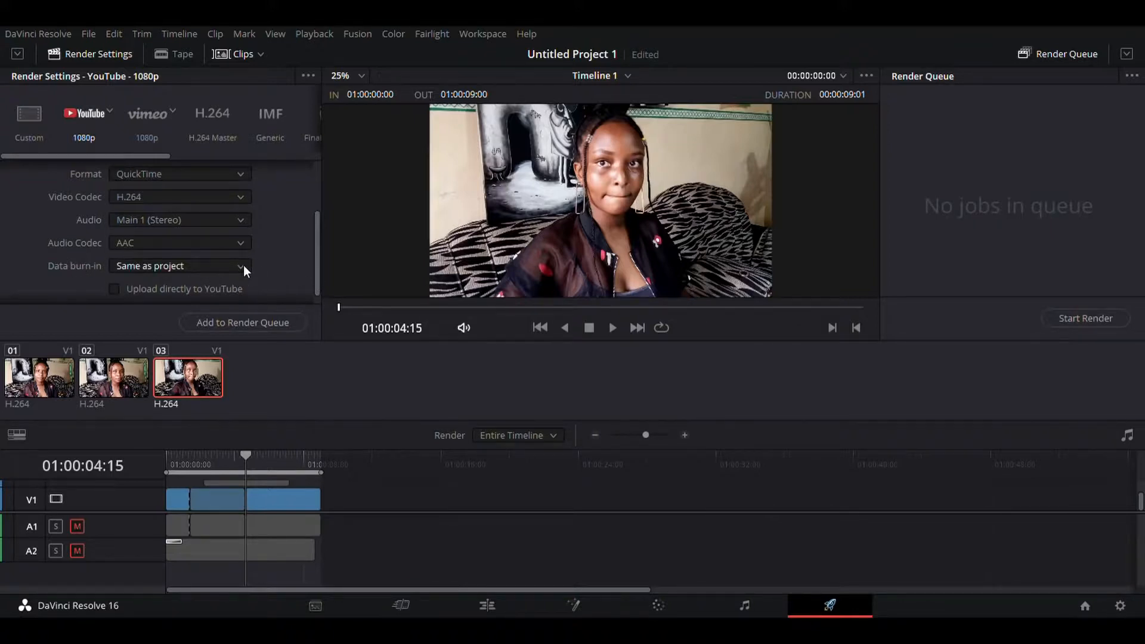
{"action": "left_click_drag", "start_coordinate": [317, 246], "coordinate": [310, 294]}
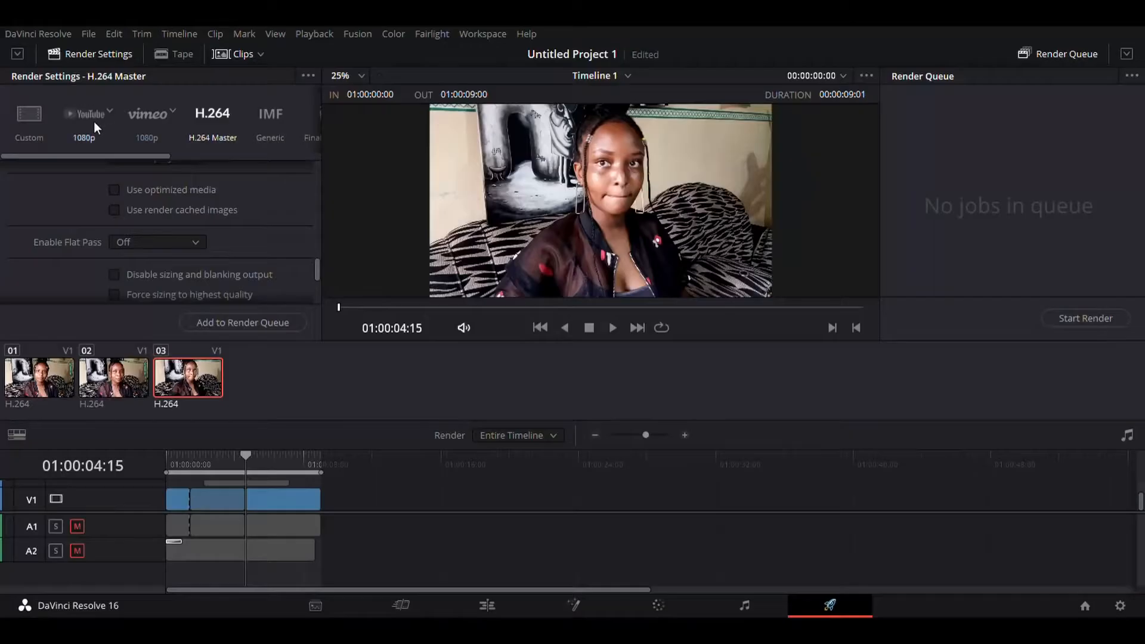
{"action": "left_click", "coordinate": [94, 122]}
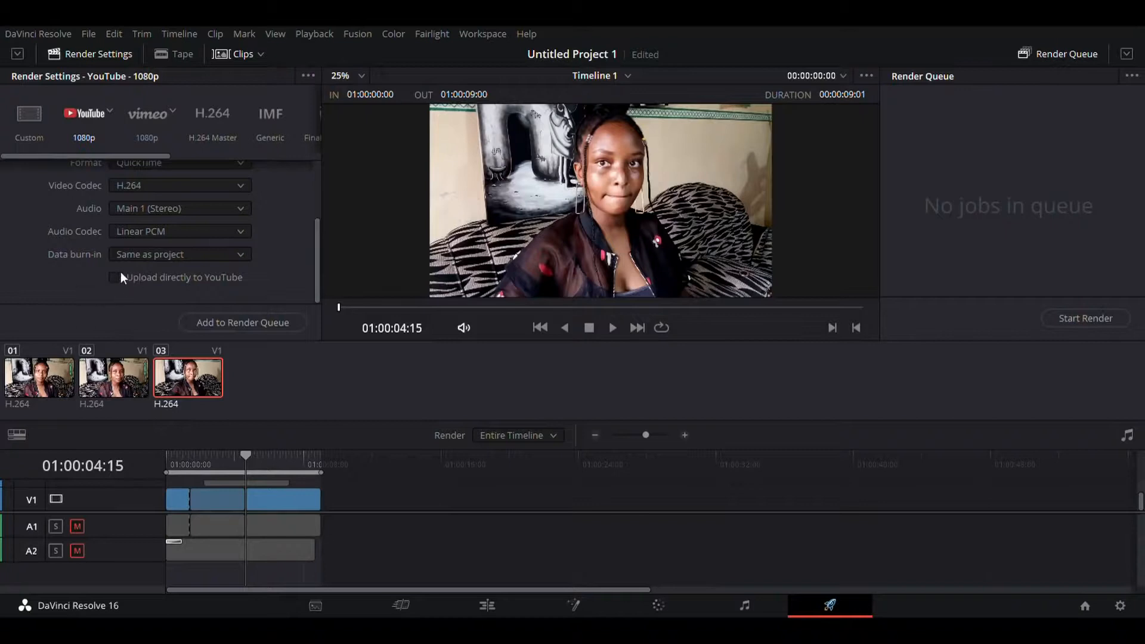
- Name the output file "tutorial" and set its save location to C:\Users\user\Videos
{"action": "scroll", "coordinate": [144, 278], "scroll_direction": "up", "scroll_amount": 5}
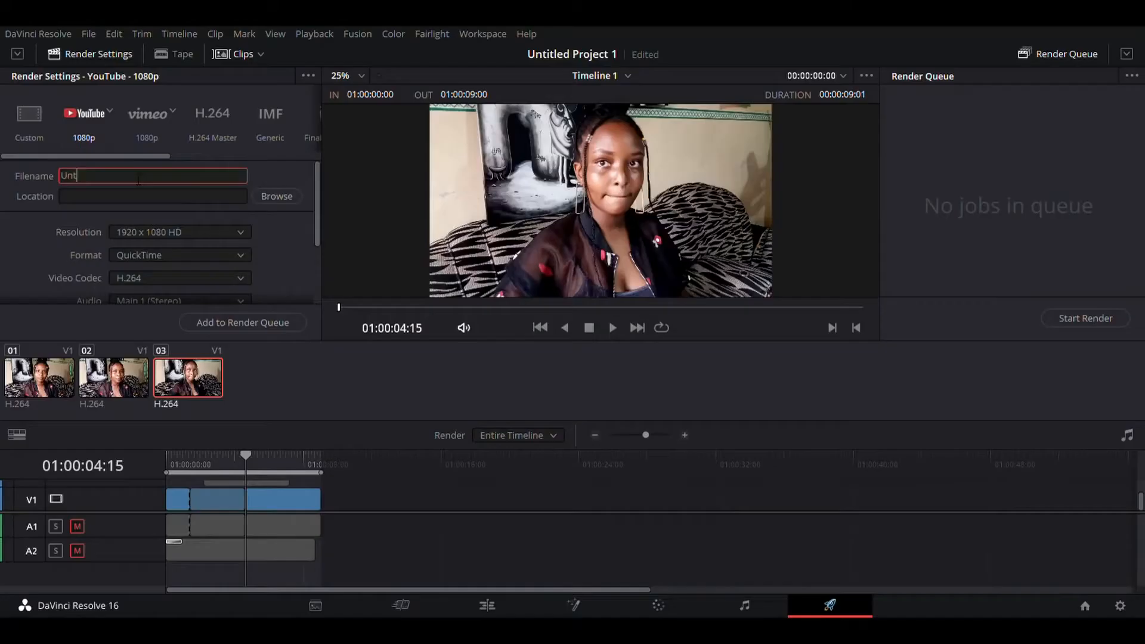
{"action": "left_click", "coordinate": [138, 176]}
{"action": "type", "text": "tutorial"}
{"action": "left_click", "coordinate": [153, 199]}
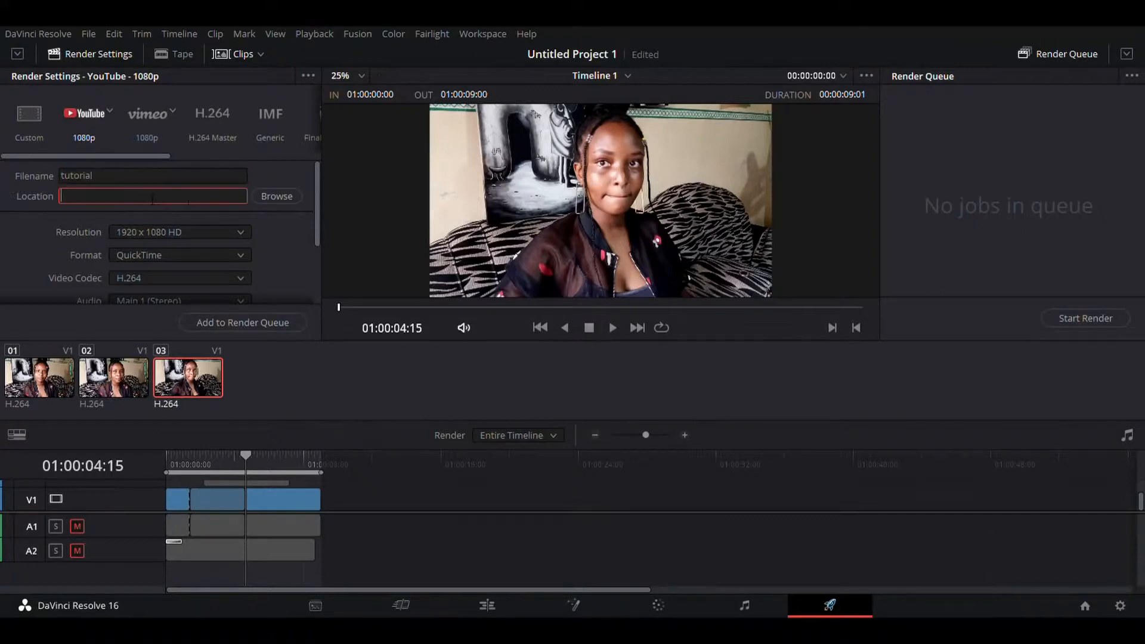
{"action": "left_click", "coordinate": [281, 198]}
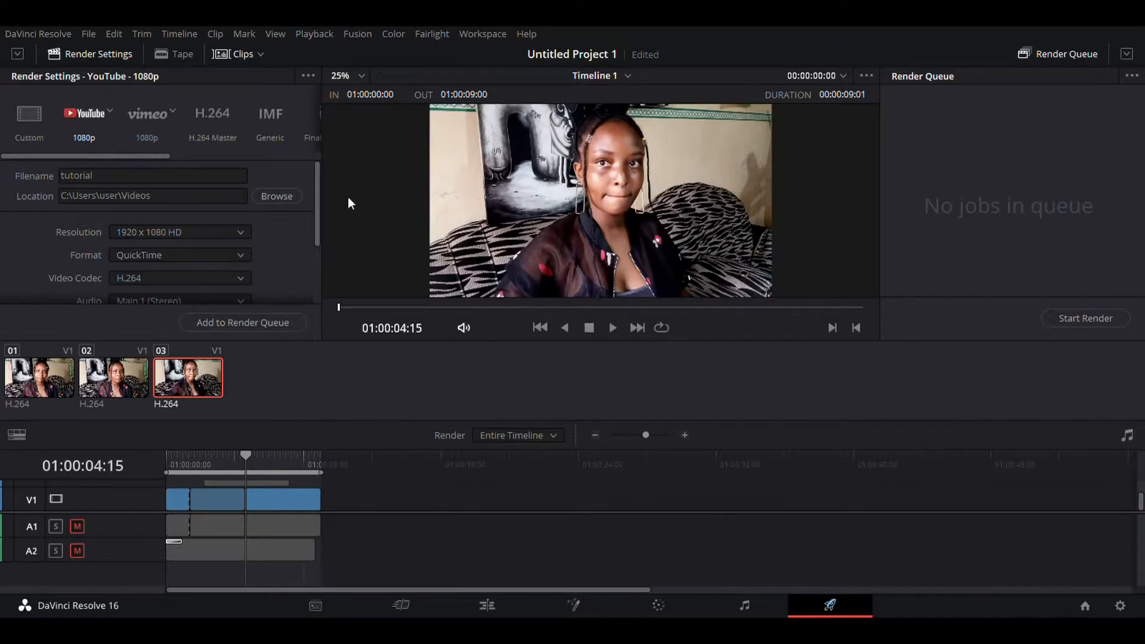
- Check the YouTube 1080p export settings, add the timeline to the render queue, and start the render
{"action": "scroll", "coordinate": [241, 259], "scroll_direction": "down", "scroll_amount": 2}
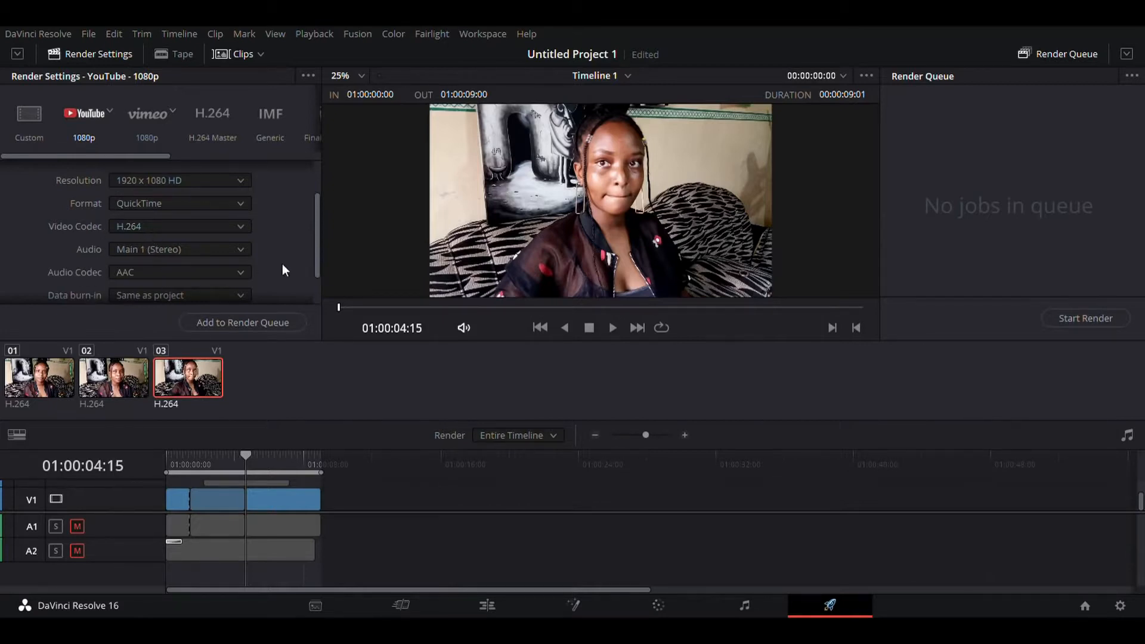
{"action": "left_click_drag", "start_coordinate": [314, 253], "coordinate": [317, 274]}
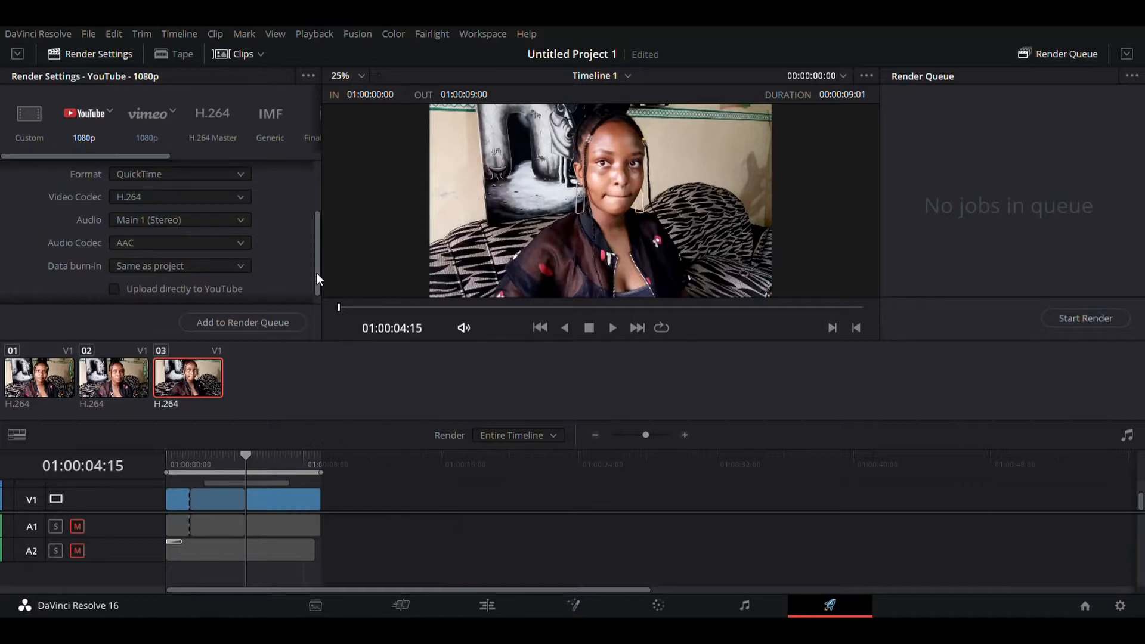
{"action": "left_click_drag", "start_coordinate": [317, 246], "coordinate": [311, 294]}
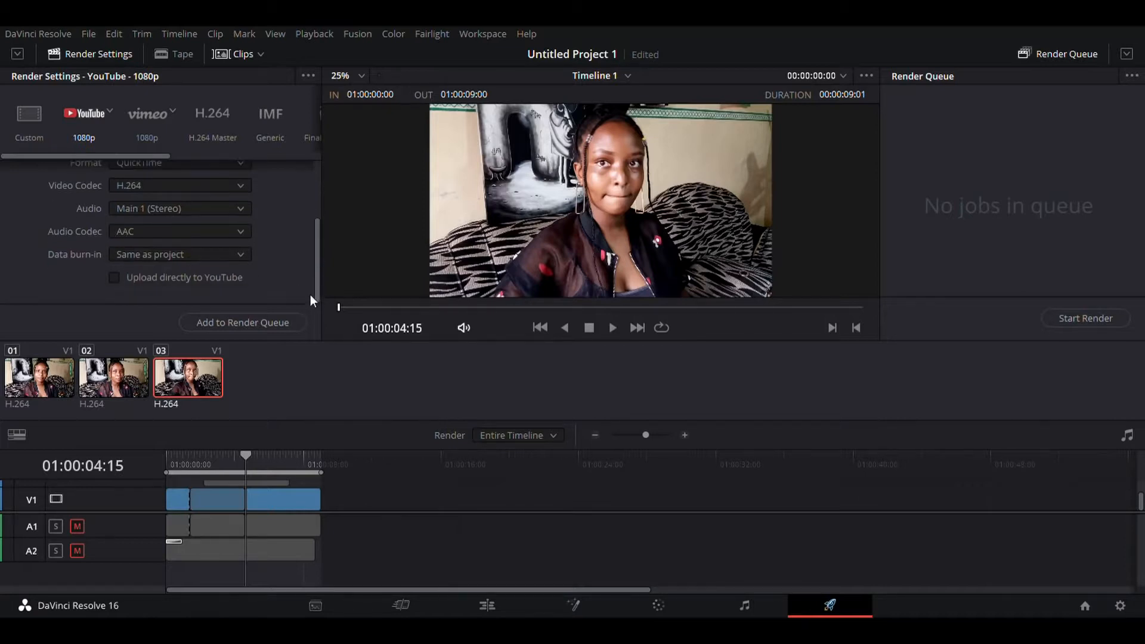
{"action": "scroll", "coordinate": [309, 274], "scroll_direction": "up", "scroll_amount": 1}
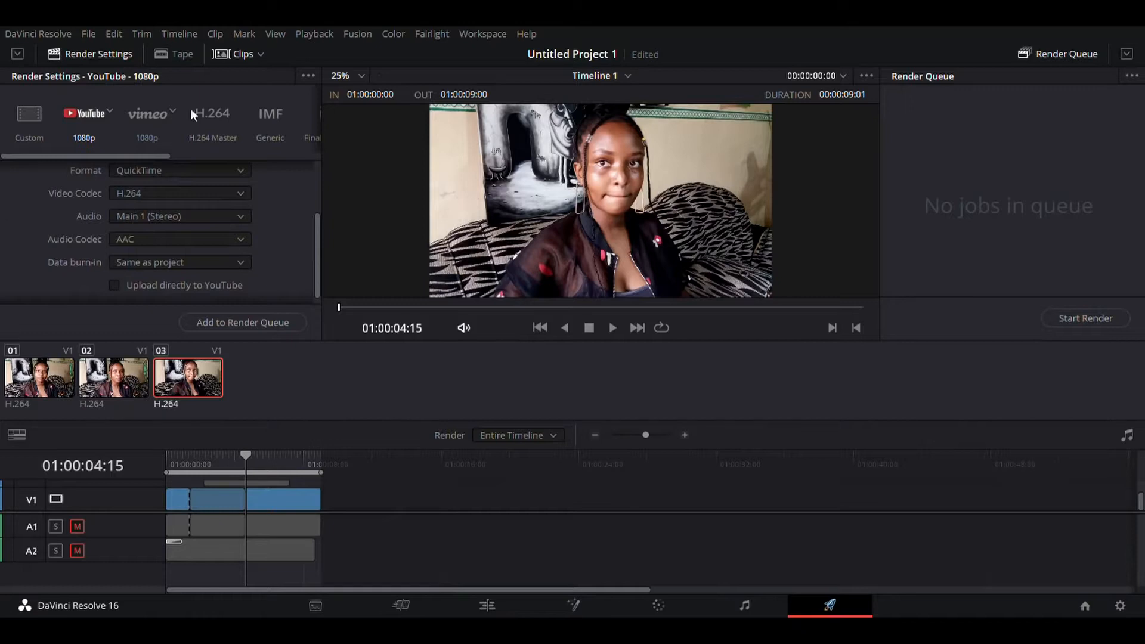
{"action": "scroll", "coordinate": [307, 238], "scroll_direction": "up", "scroll_amount": 5}
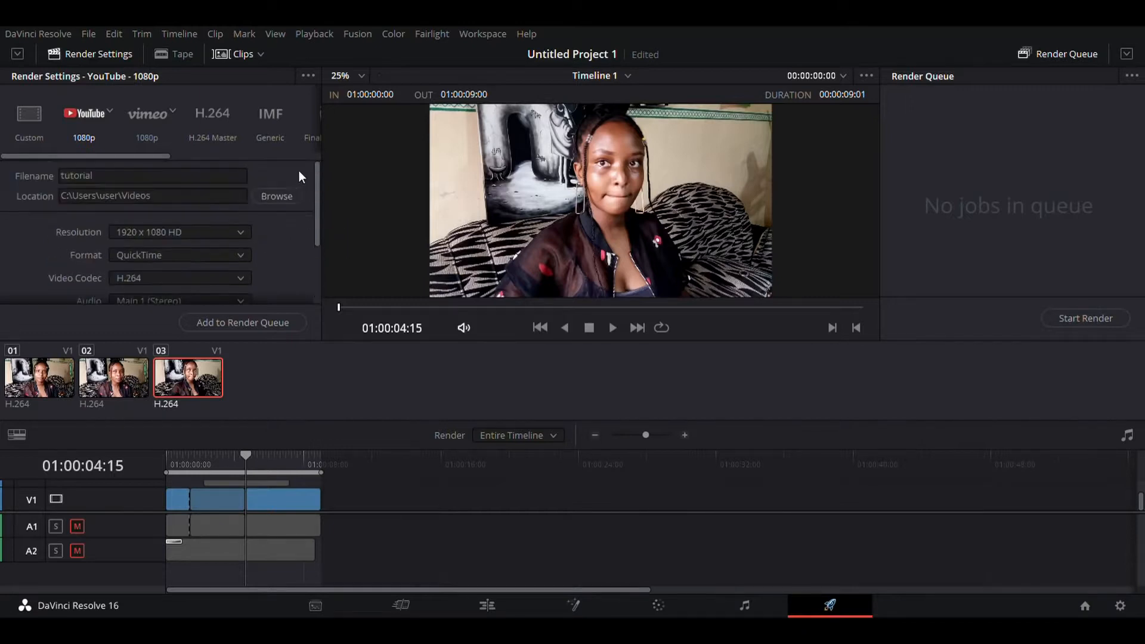
{"action": "scroll", "coordinate": [298, 238], "scroll_direction": "down", "scroll_amount": 3}
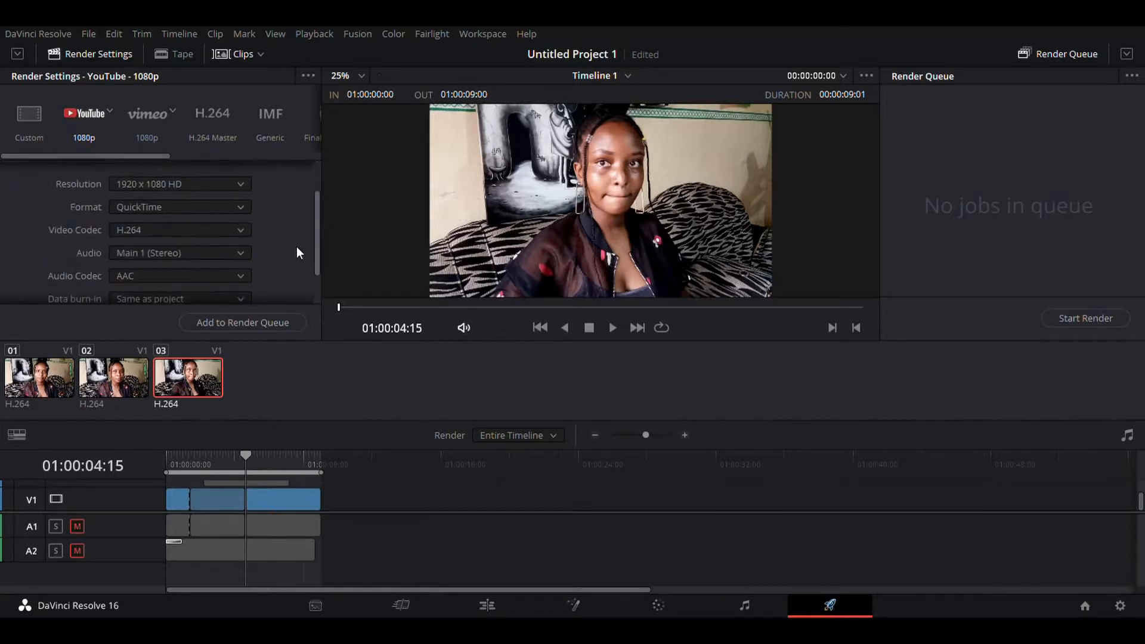
{"action": "left_click", "coordinate": [246, 320]}
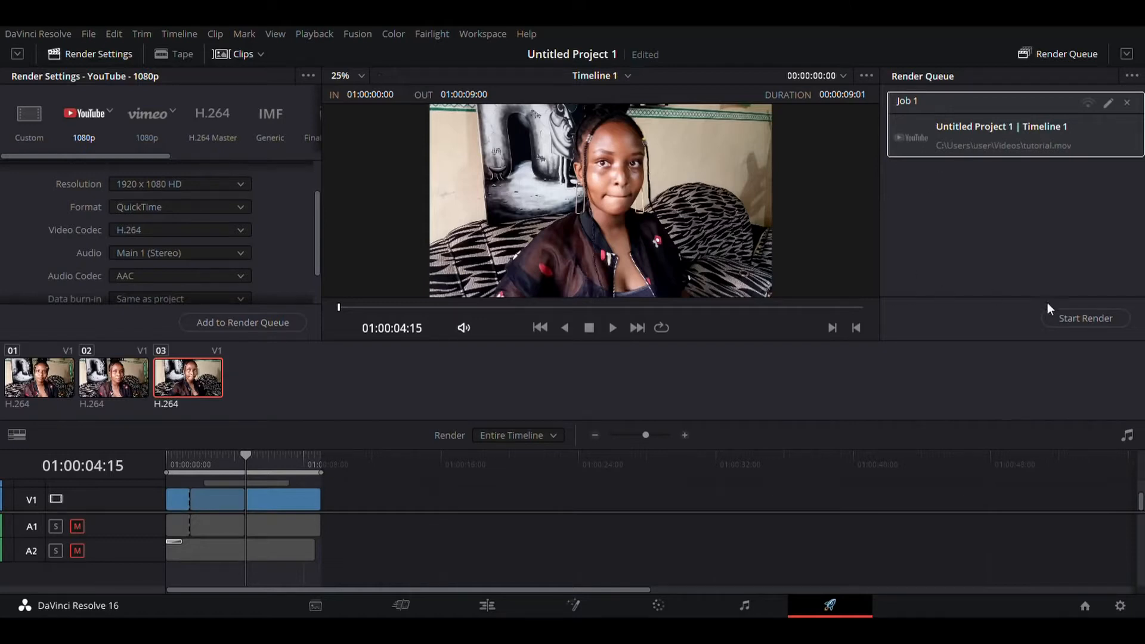
{"action": "left_click", "coordinate": [1100, 317]}
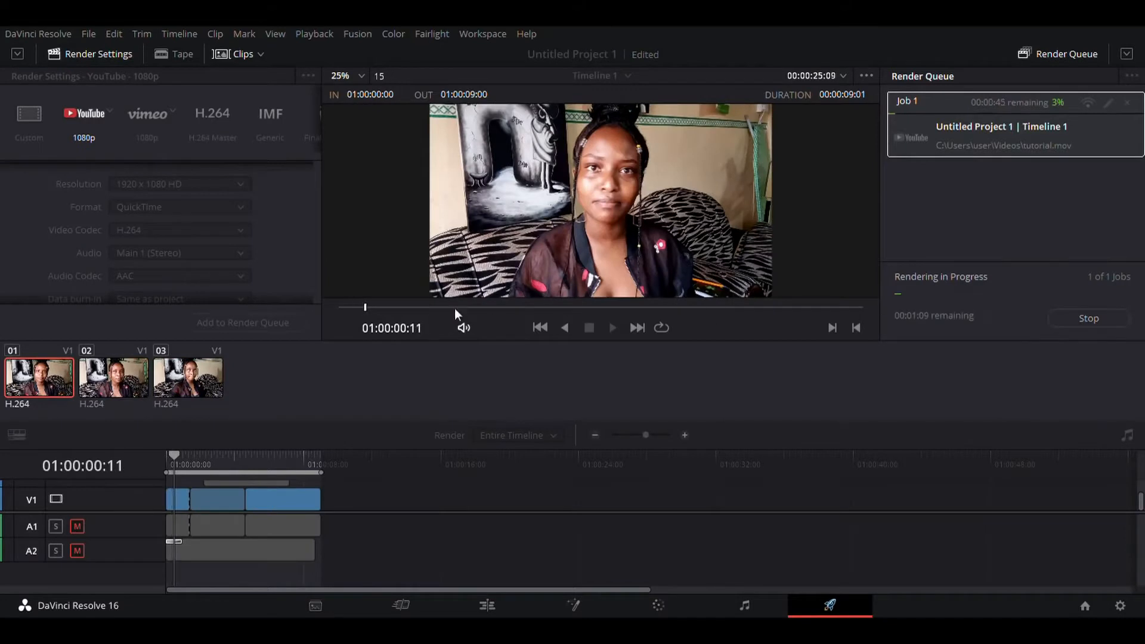